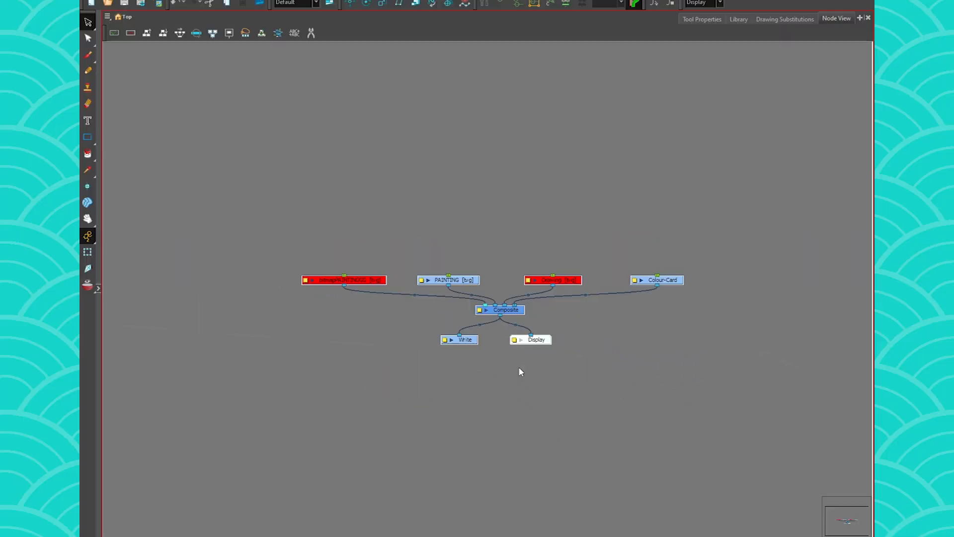
Hide the Node View toolbar and display it again
right_click(342, 32)
left_click(380, 39)
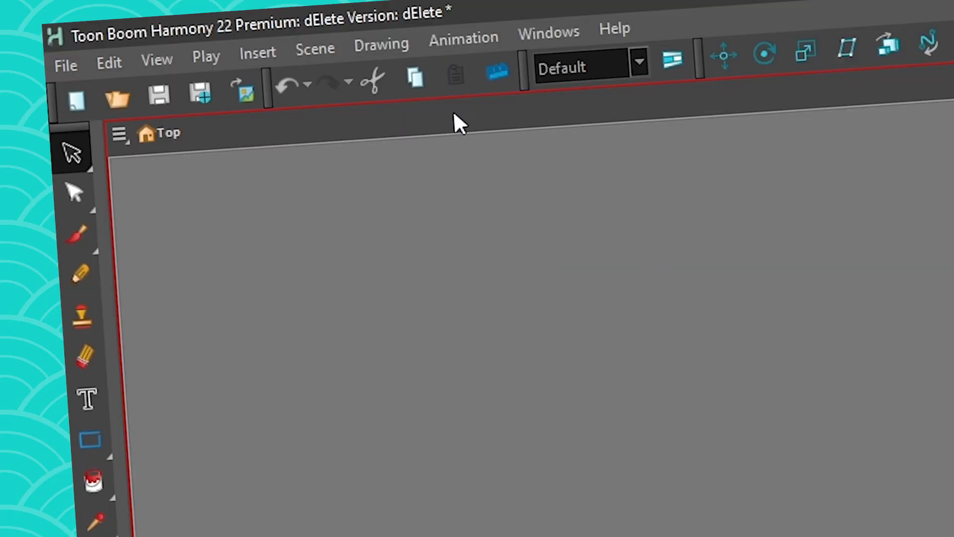
right_click(262, 132)
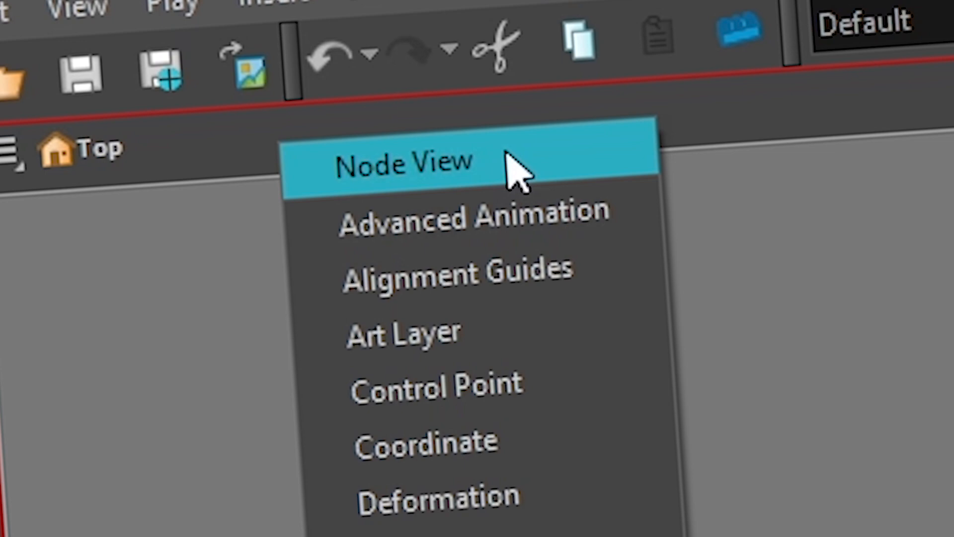
left_click(511, 171)
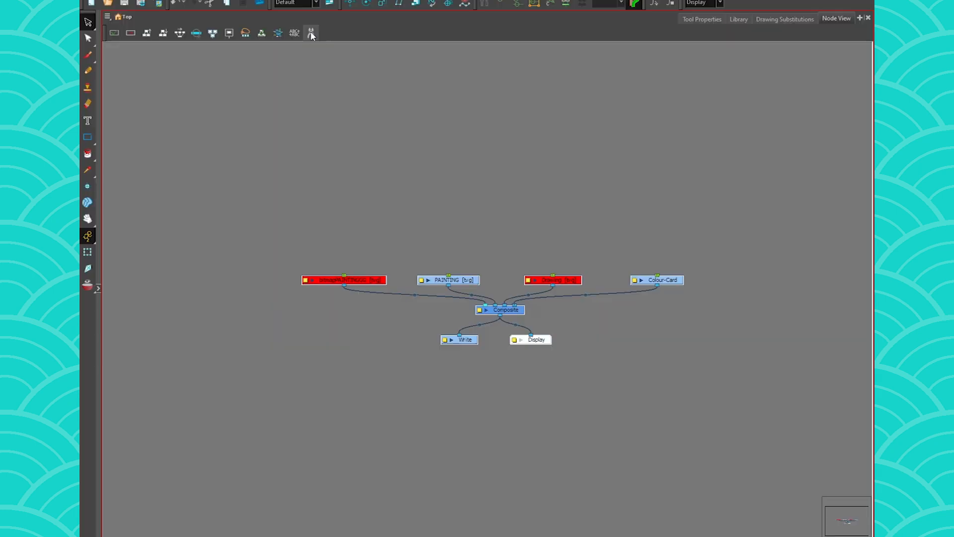
Open the Node View toolbar's customization and add the Clone: Drawings Only tool to the toolbar
left_click(308, 32)
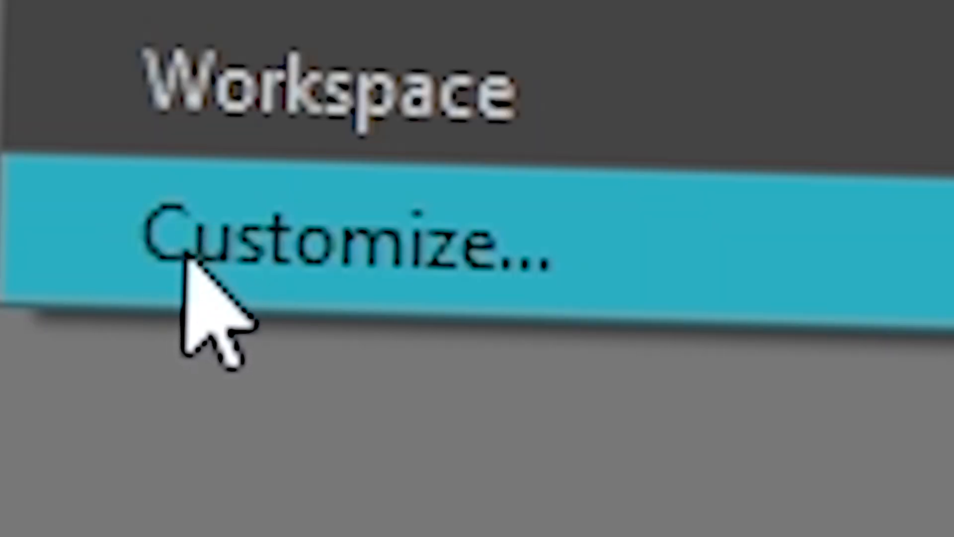
left_click(187, 251)
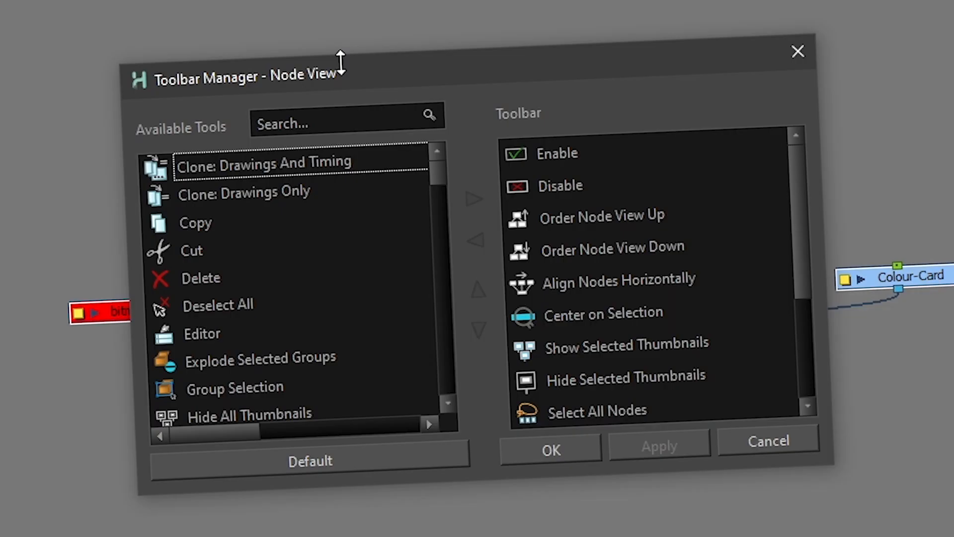
left_click(585, 309)
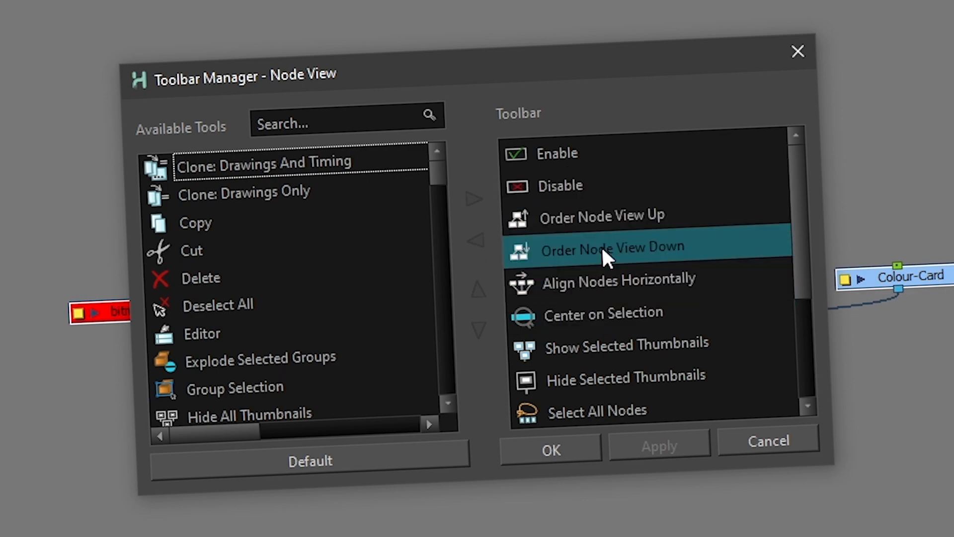
mouse_move(433, 172)
left_mouse_down()
mouse_move(426, 284)
mouse_move(407, 31)
left_mouse_up()
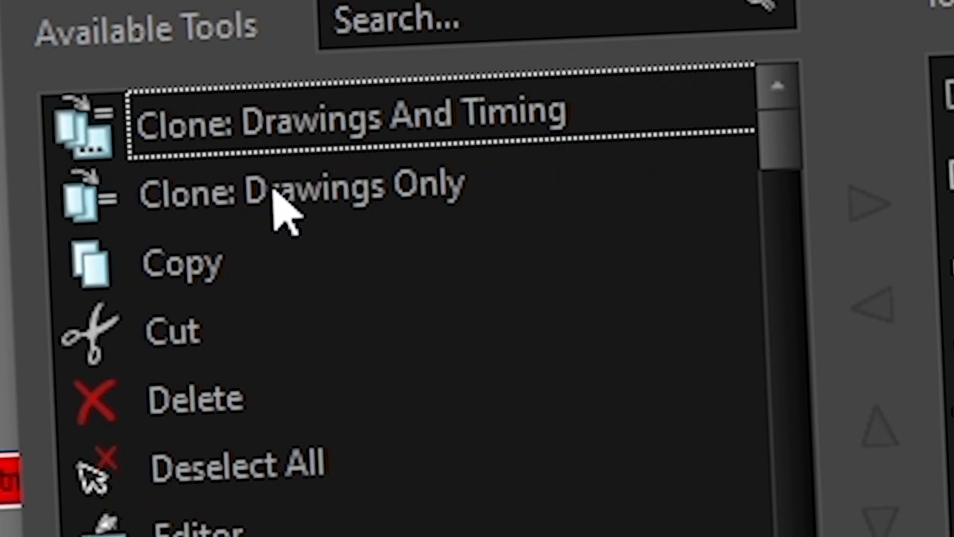
left_click(230, 195)
left_click(474, 199)
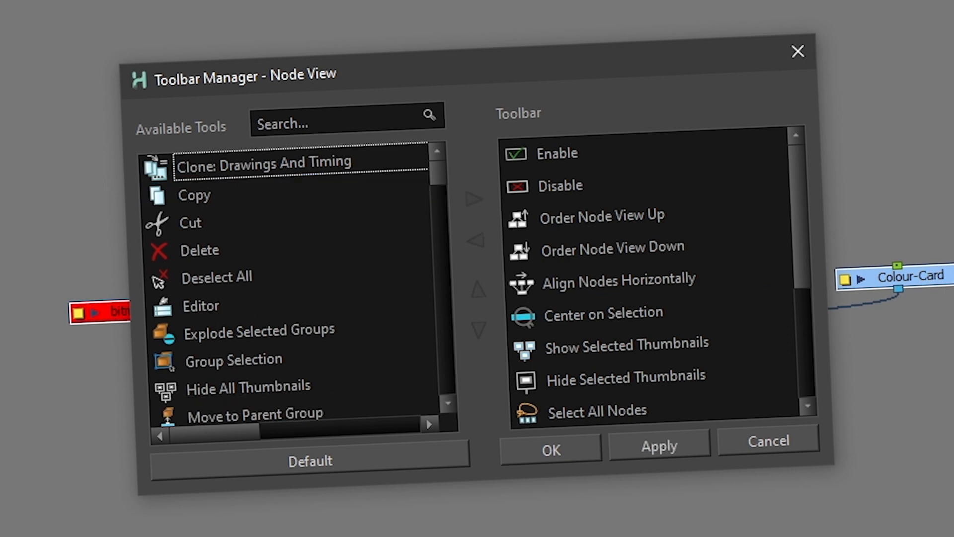
left_click_drag(798, 263, 802, 387)
left_click(600, 383)
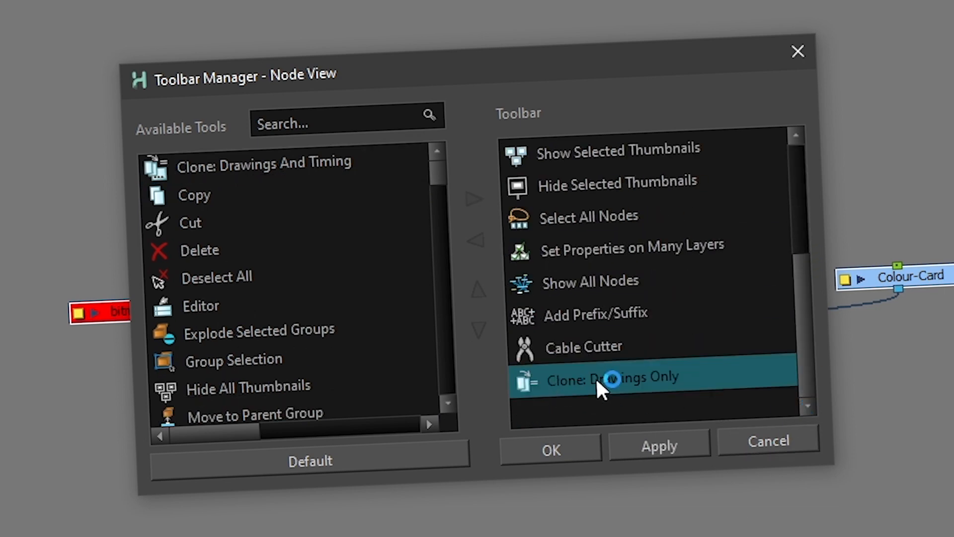
Remove the Order Node View Down tool from the Node View toolbar
left_click_drag(435, 173, 425, 110)
left_click(217, 357)
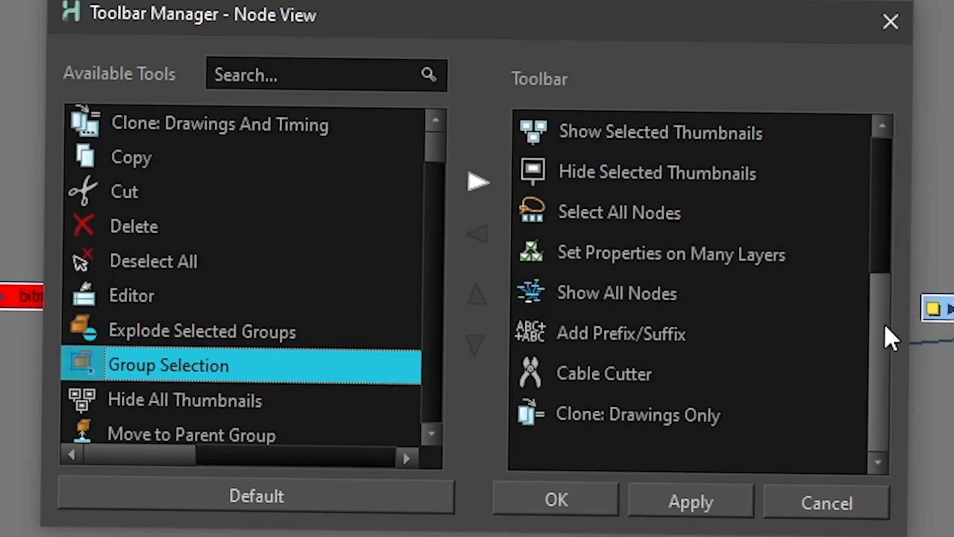
scroll(752, 310, "up", 2)
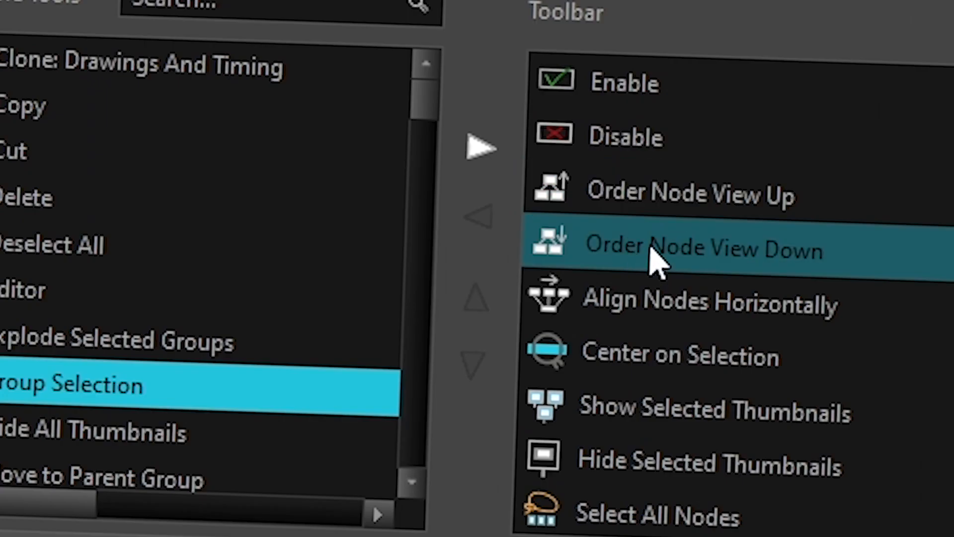
left_click(650, 253)
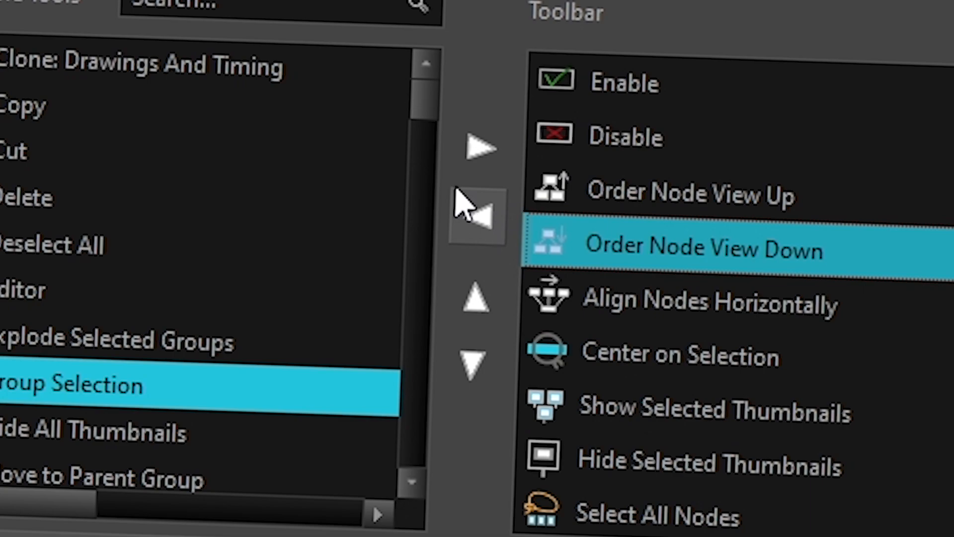
left_click(480, 215)
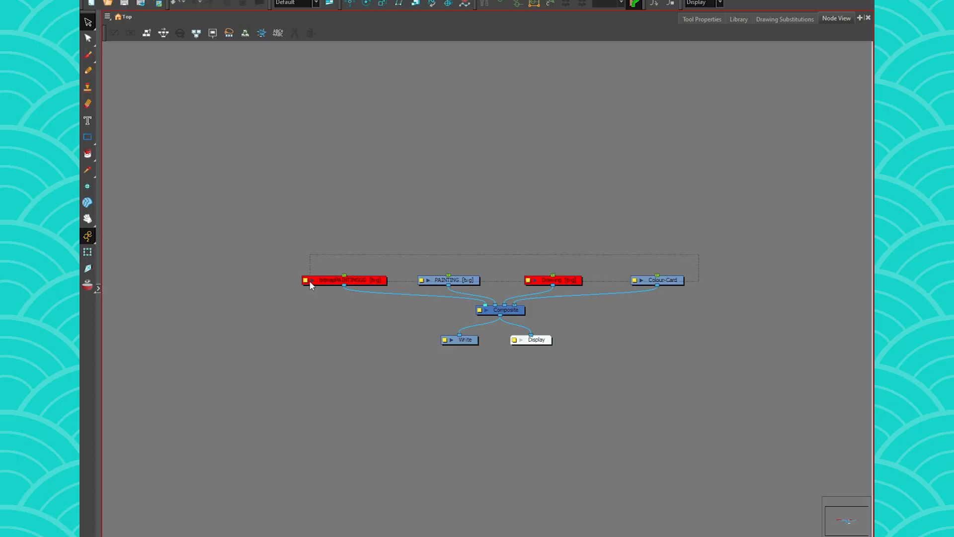
Toggle the thumbnails of the four selected nodes above the Composite on and off, leaving them shown
key("shift+t")
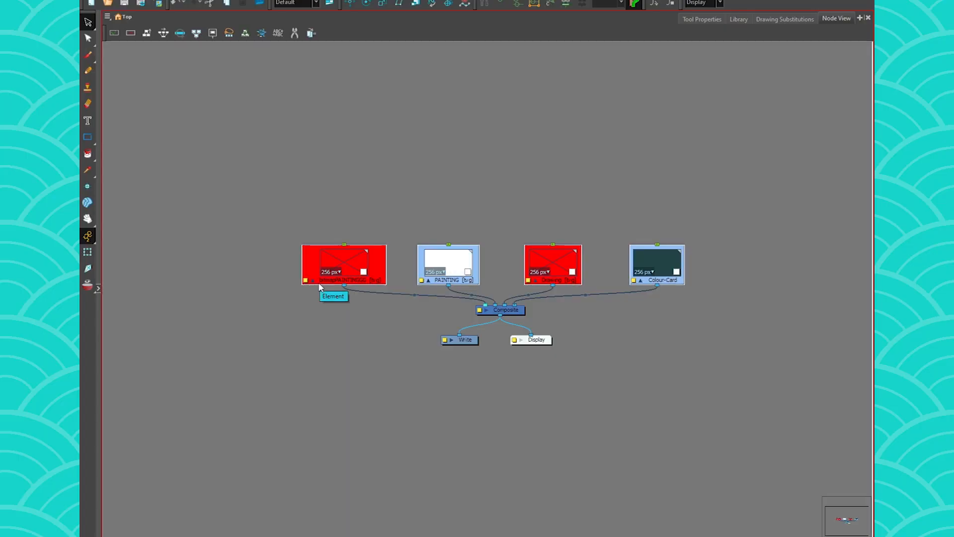
key("shift+t")
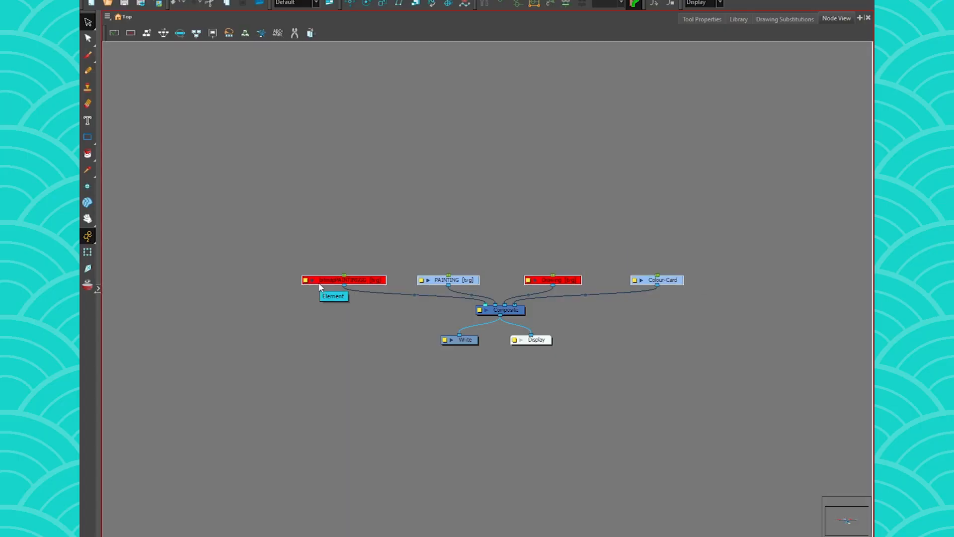
key("shift+t")
key("shift+t")
key("shift+t")
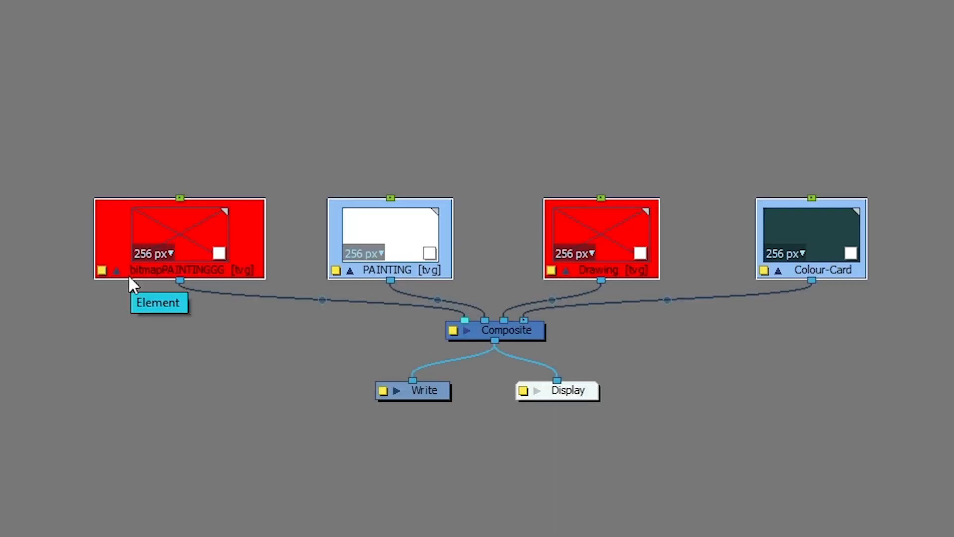
Select the Colour-Card node and the PAINTING node in turn, and toggle the PAINTING thumbnail's background between white and black, leaving it black
left_click(268, 465)
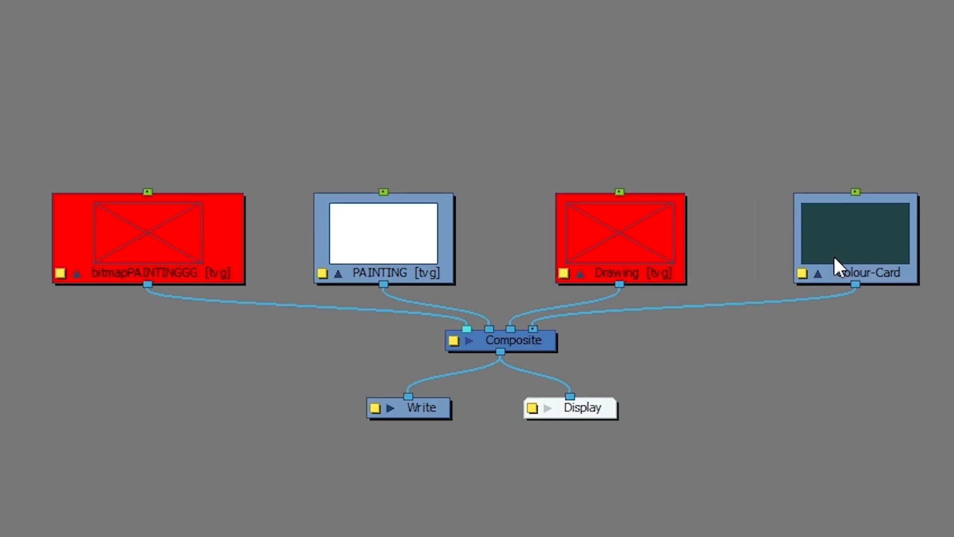
left_click(793, 255)
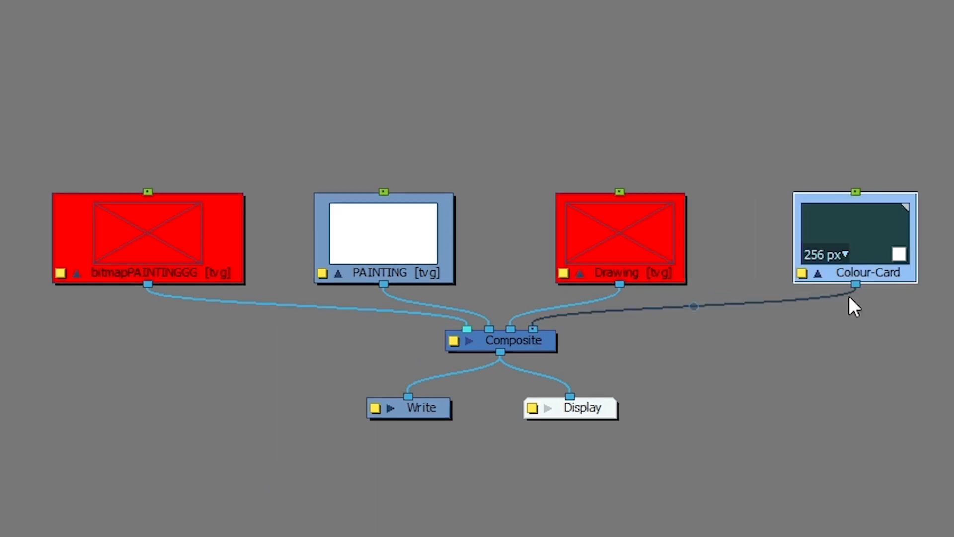
left_click(370, 253)
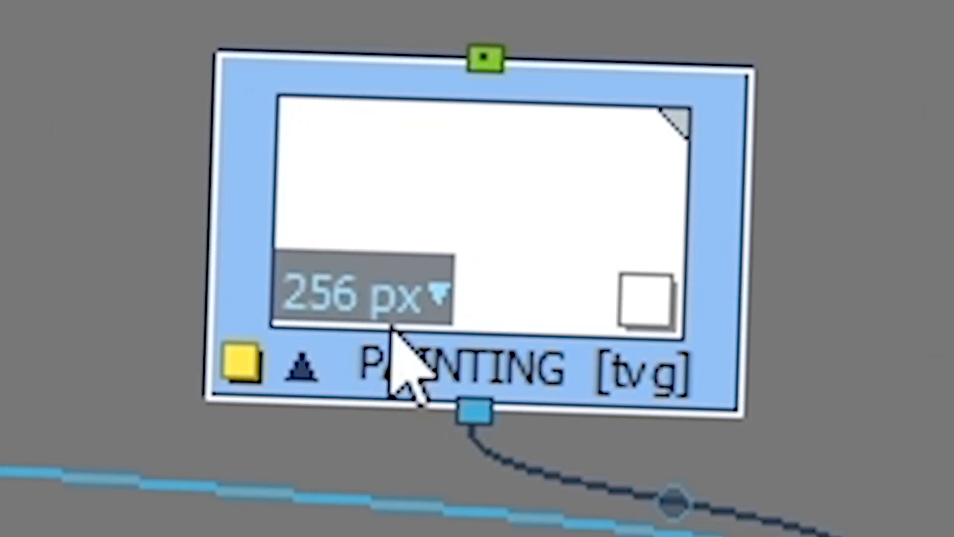
left_click(641, 301)
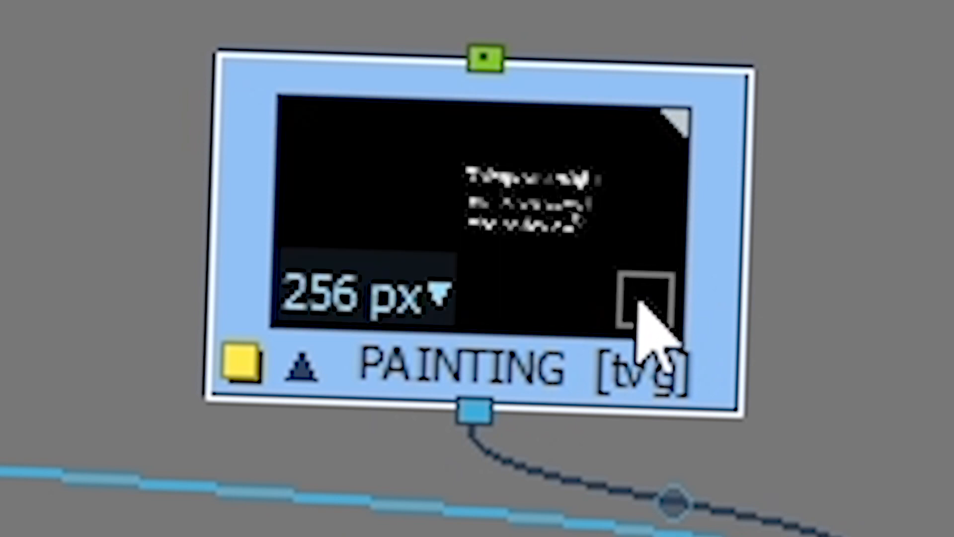
left_click(640, 303)
left_click(639, 304)
left_click(638, 306)
left_click(636, 299)
left_click(635, 296)
left_click(634, 293)
left_click(633, 293)
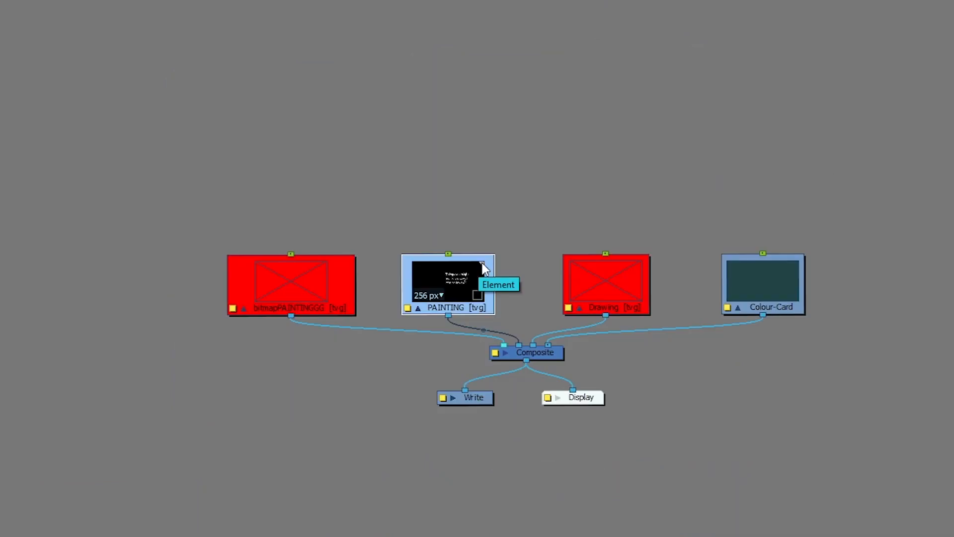
Enlarge the PAINTING node's thumbnail, try a resolution of 1024 px and set it back to 256 px
mouse_move(631, 122)
left_mouse_down()
mouse_move(517, 195)
mouse_move(611, 40)
mouse_move(671, 6)
left_mouse_up()
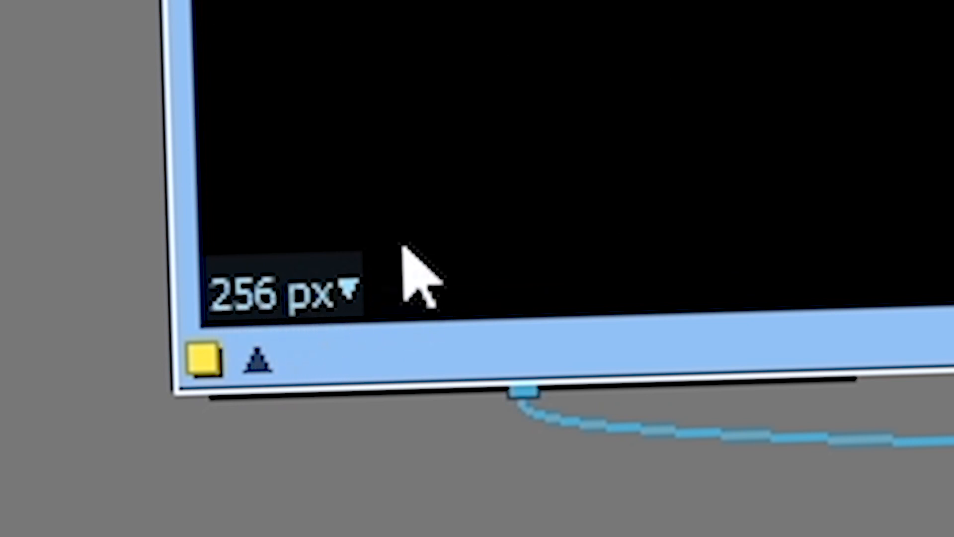
left_click(312, 294)
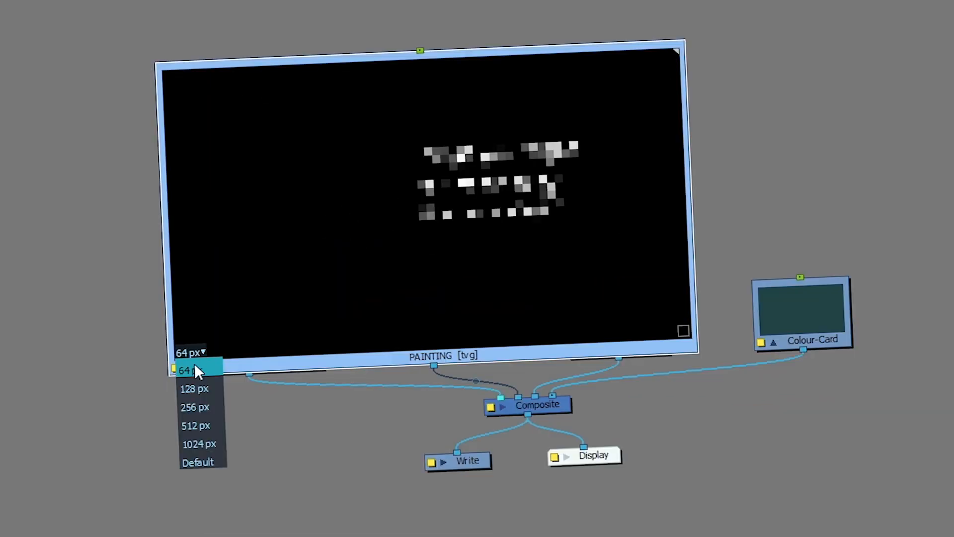
left_click(199, 443)
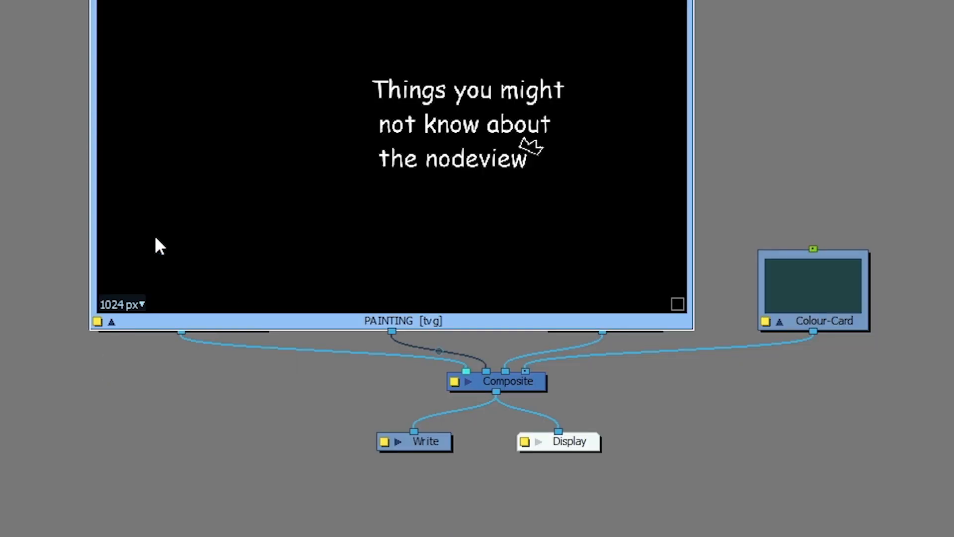
left_click(109, 303)
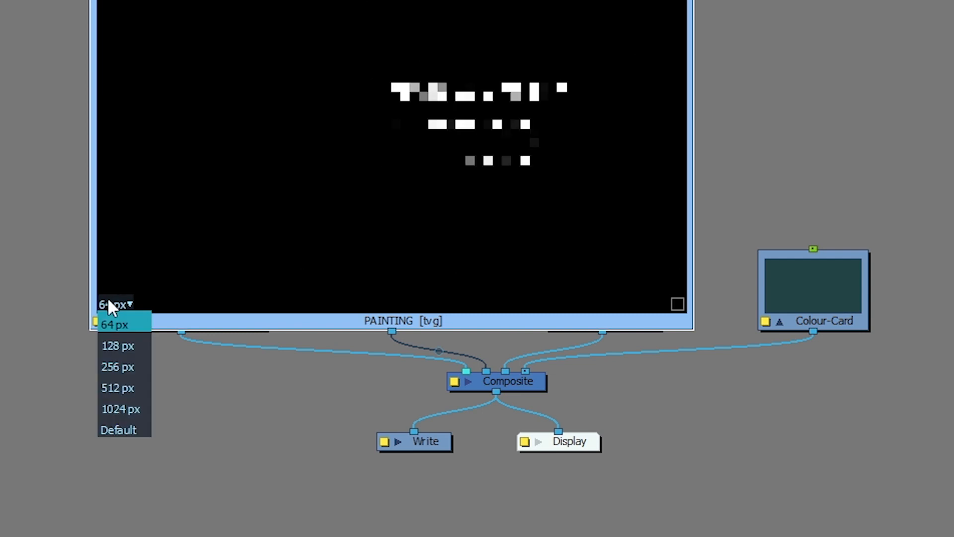
left_click(106, 362)
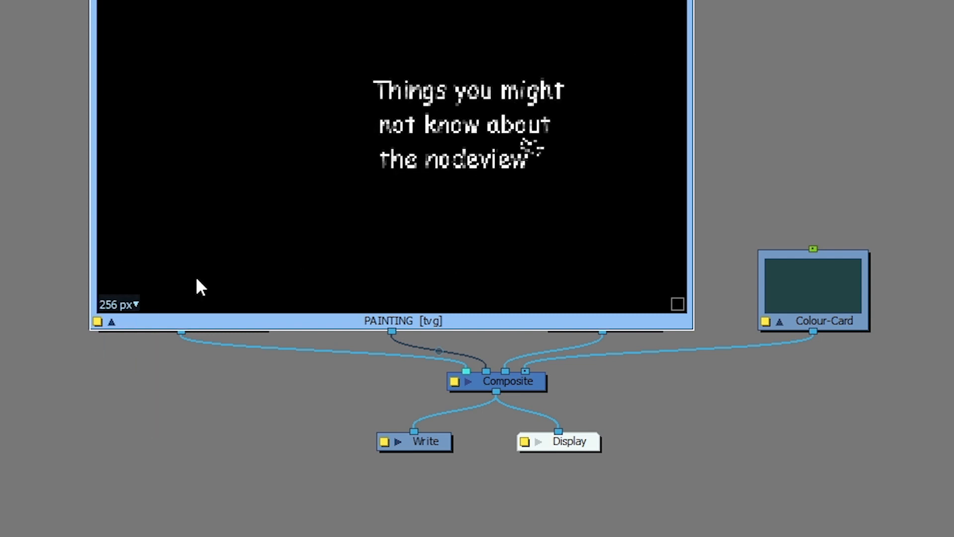
Collapse the PAINTING node's thumbnail, hide the thumbnails of the other three nodes above the Composite, and clear the selection
left_click(687, 4)
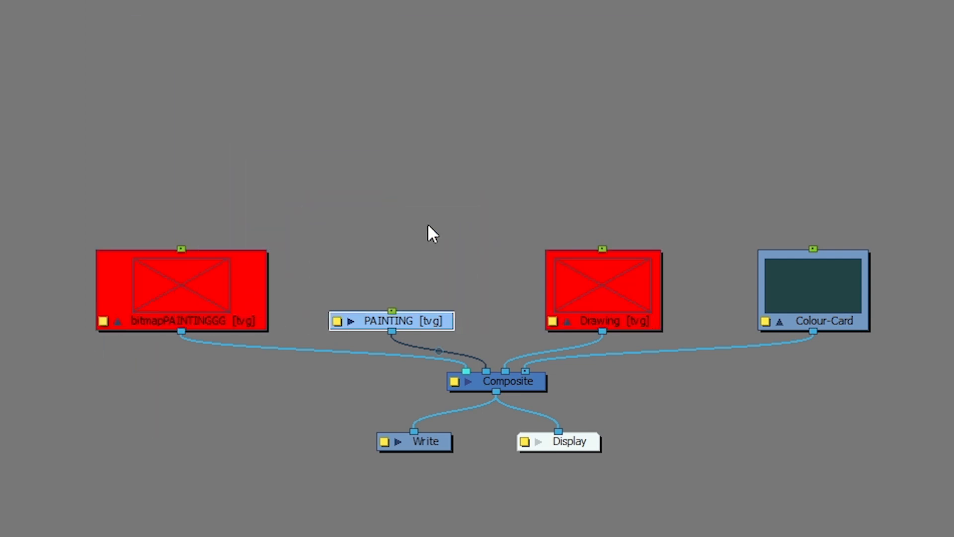
mouse_move(920, 207)
left_mouse_down()
mouse_move(132, 278)
mouse_move(109, 303)
left_mouse_up()
key("ctrl+t")
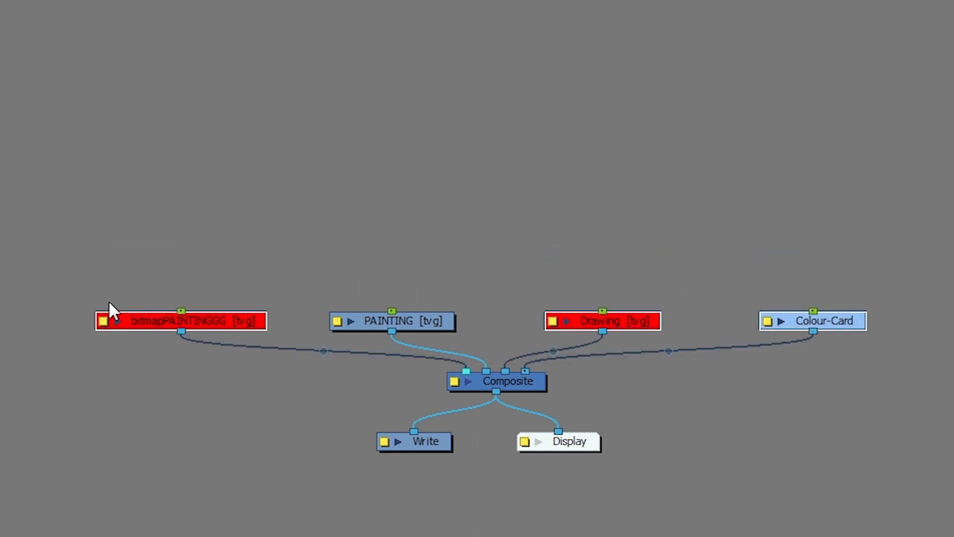
left_click(245, 477)
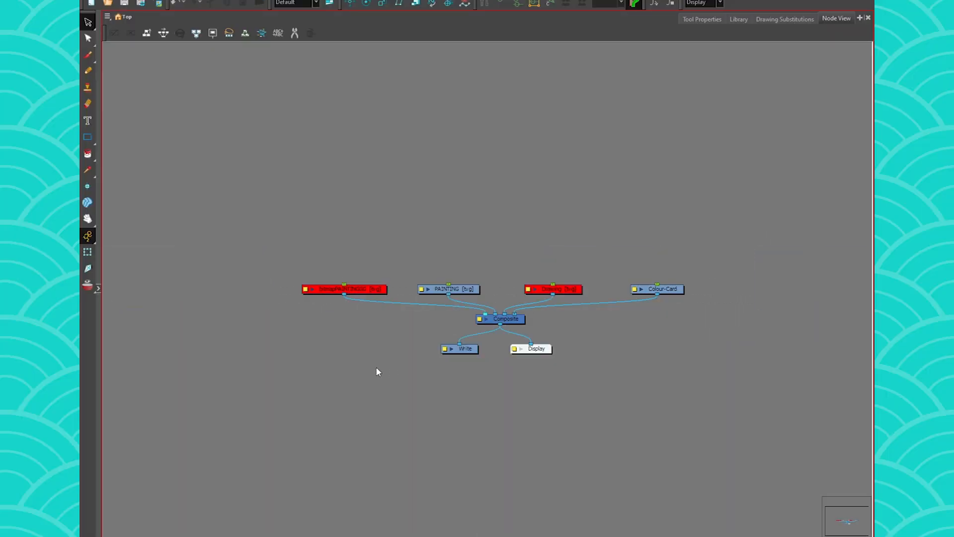
Move the four upper nodes farther above the Composite and cut all their connections to it with the Cable Cutter
left_click_drag(706, 259, 324, 290)
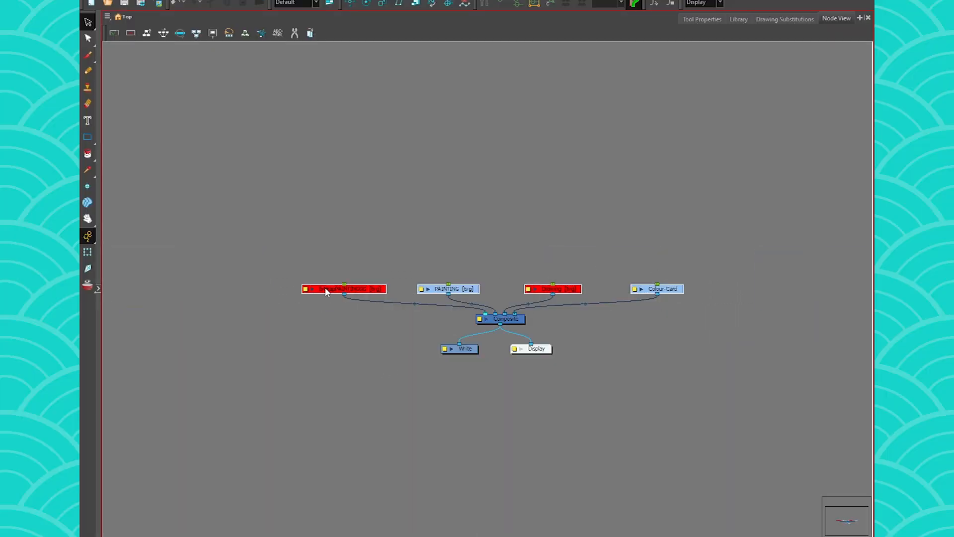
left_click_drag(463, 287, 462, 212)
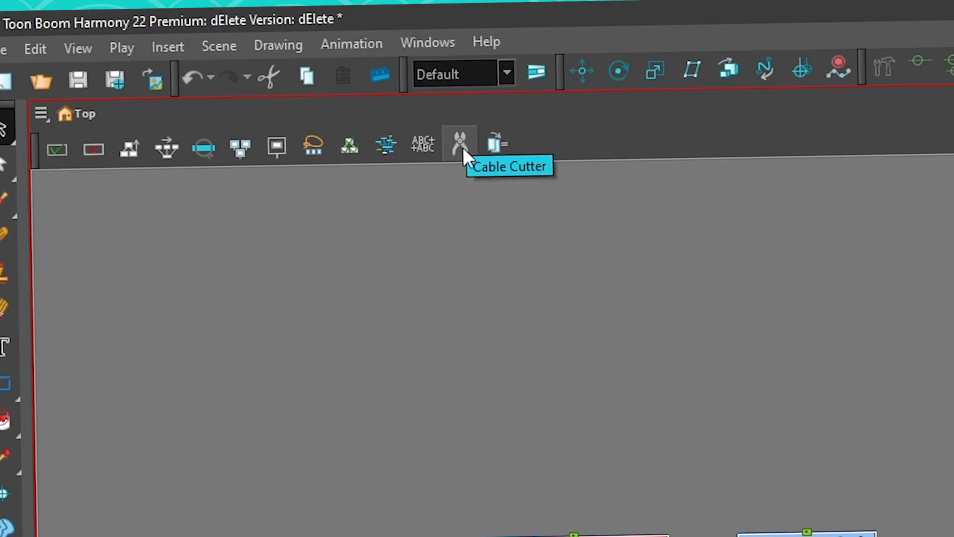
left_click(464, 141)
left_click_drag(631, 276, 305, 262)
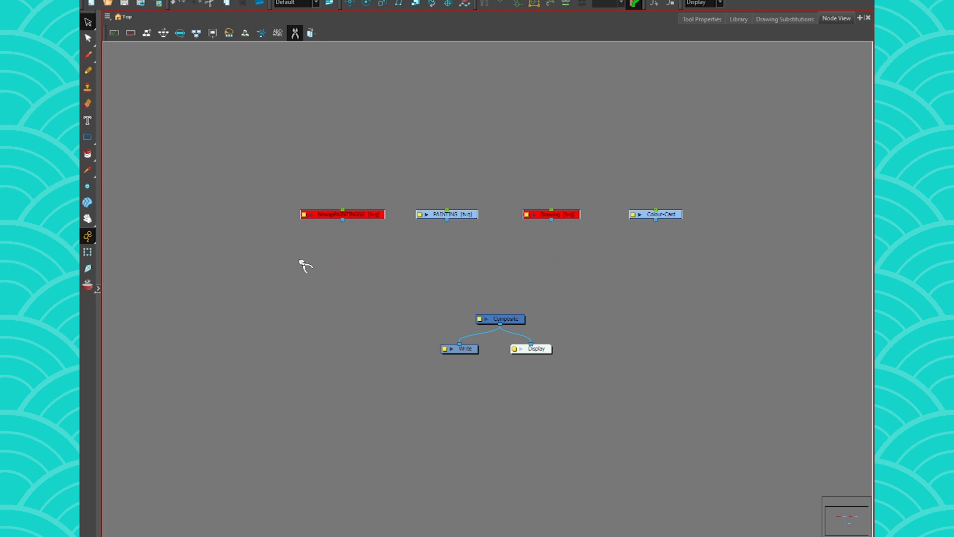
left_click_drag(637, 264, 314, 262)
mouse_move(176, 258)
left_mouse_down()
mouse_move(169, 271)
mouse_move(149, 249)
left_mouse_up()
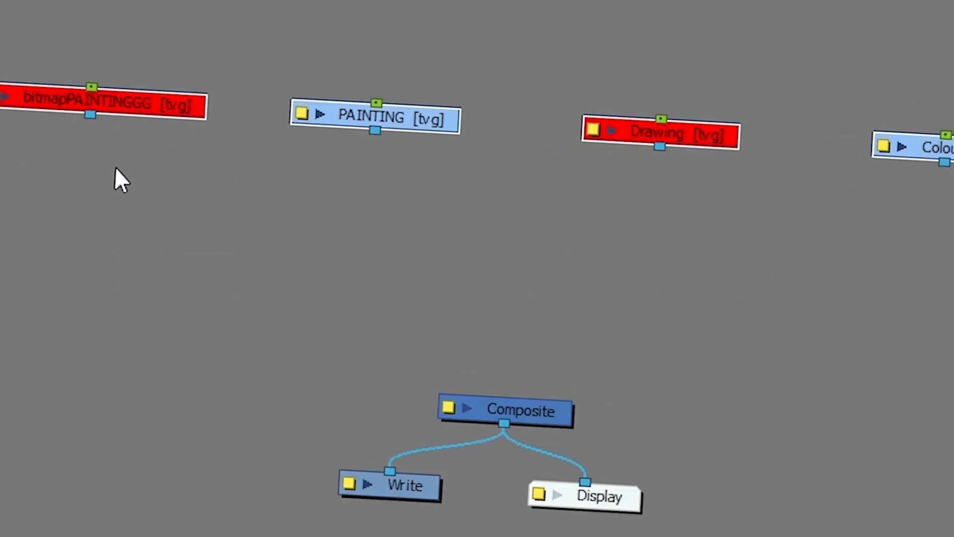
Undo the cable cut, and try disconnecting the four upper nodes by cutting and pasting them
key("ctrl+z")
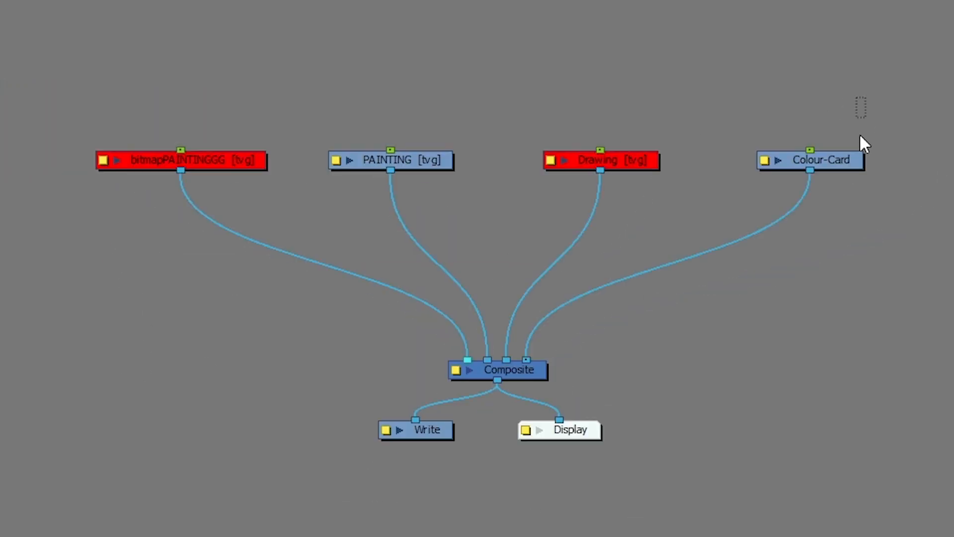
left_click_drag(861, 135, 119, 193)
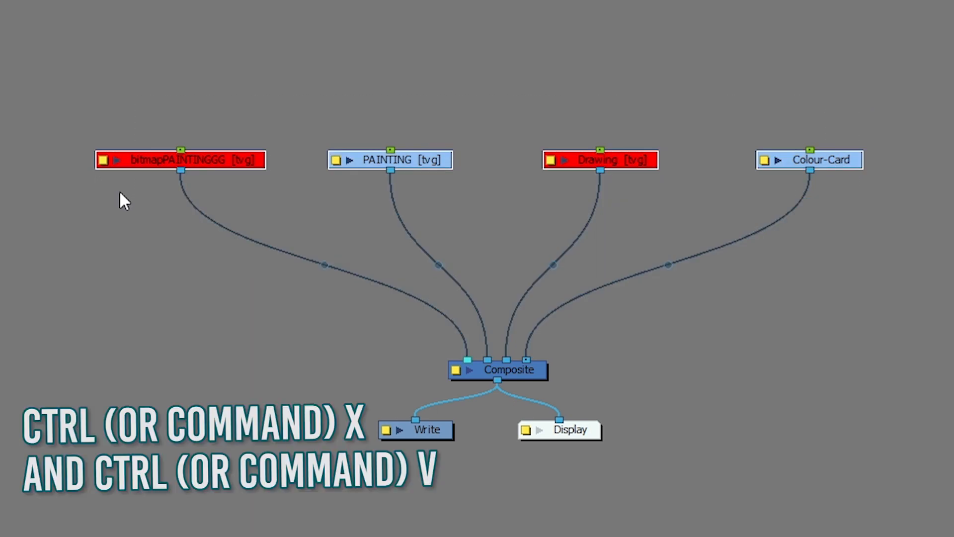
key("ctrl+x")
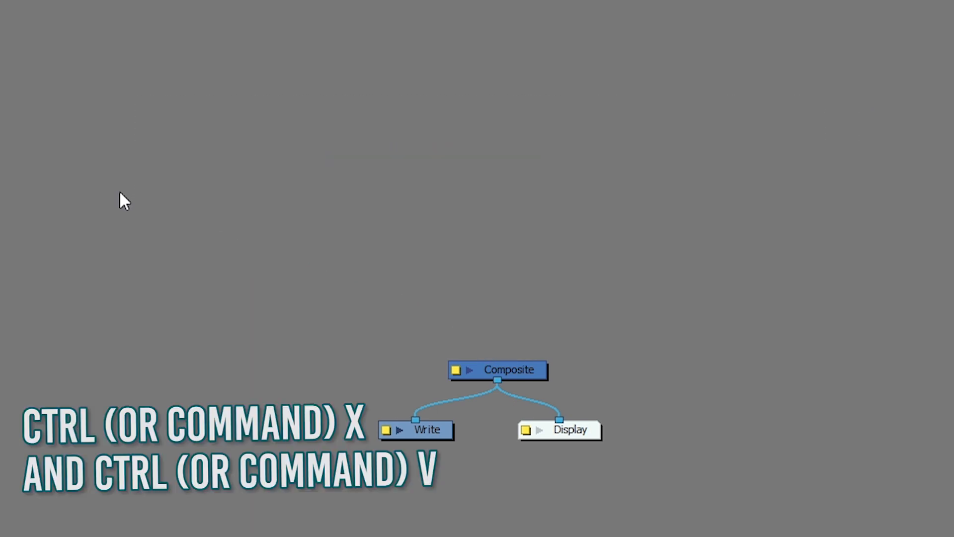
key("ctrl+v")
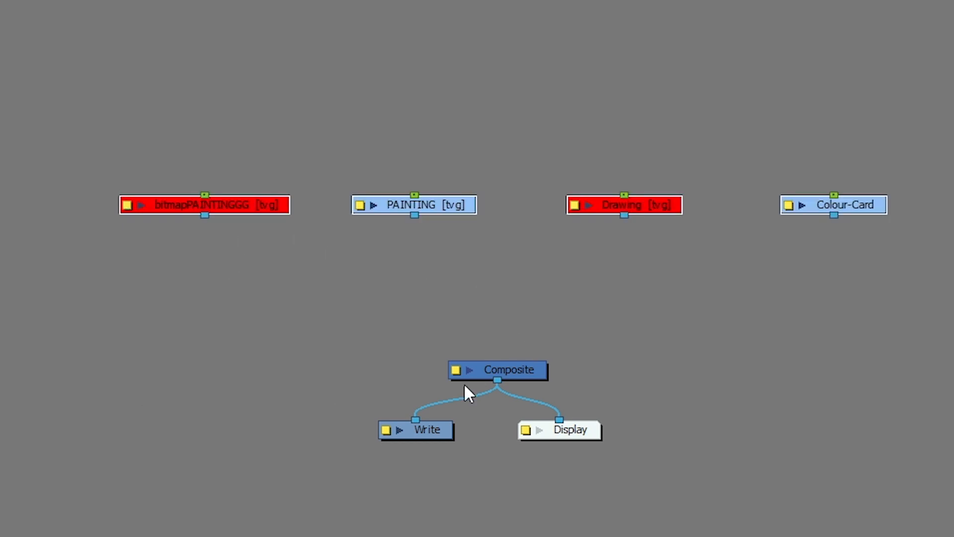
key("ctrl+z")
key("ctrl+z")
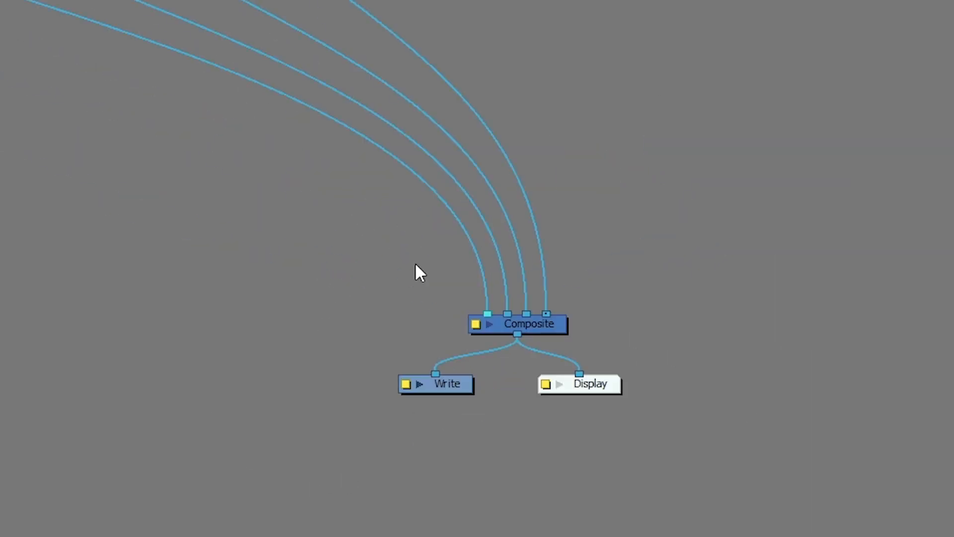
Disconnect the four upper nodes from the Composite by cutting and pasting them, and move them higher above it
left_click_drag(330, 15, 655, 267)
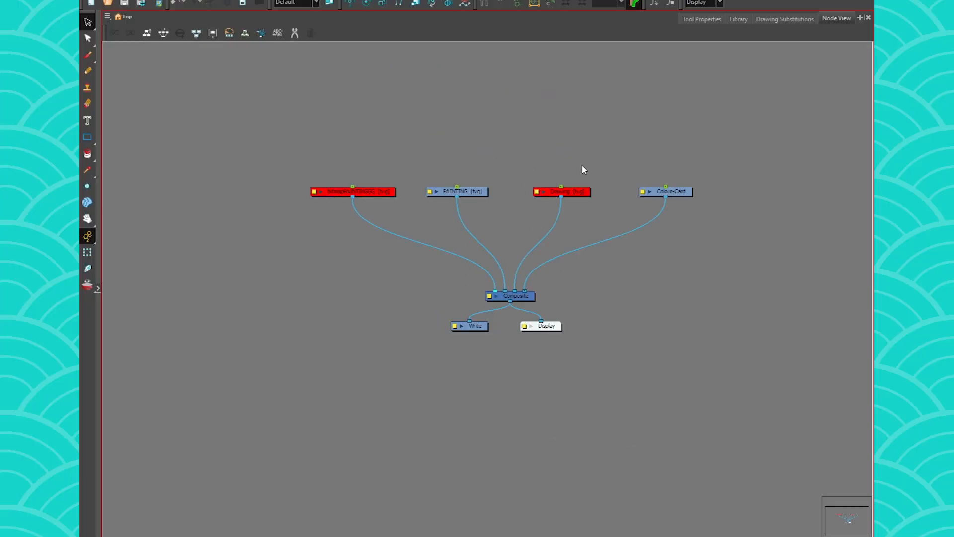
left_click_drag(715, 155, 283, 221)
key("ctrl+x")
key("ctrl+v")
mouse_move(437, 230)
left_mouse_down()
mouse_move(584, 152)
mouse_move(396, 220)
mouse_move(595, 169)
mouse_move(405, 149)
mouse_move(412, 144)
left_mouse_up()
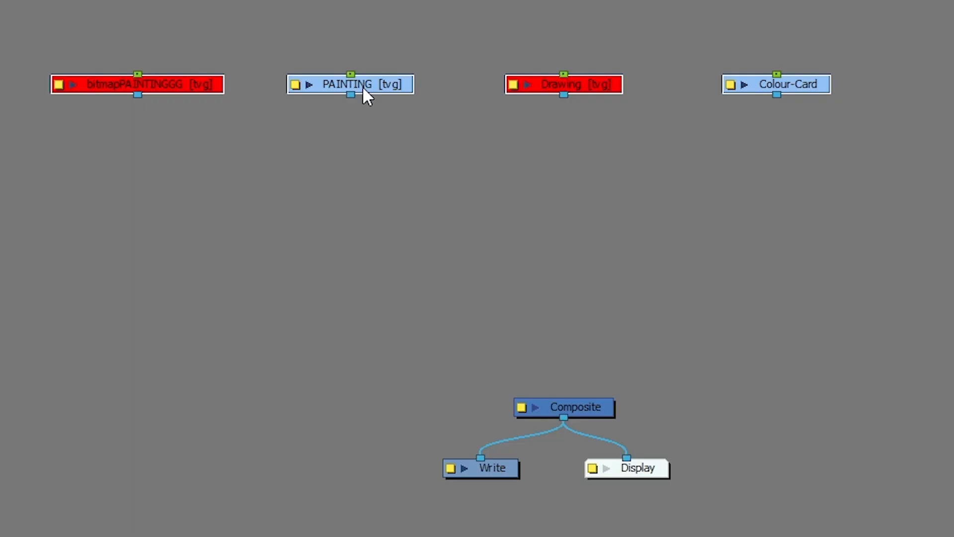
Try feeding the four disconnected nodes into a new Composite node placed between them and the existing Composite
key("ctrl+h")
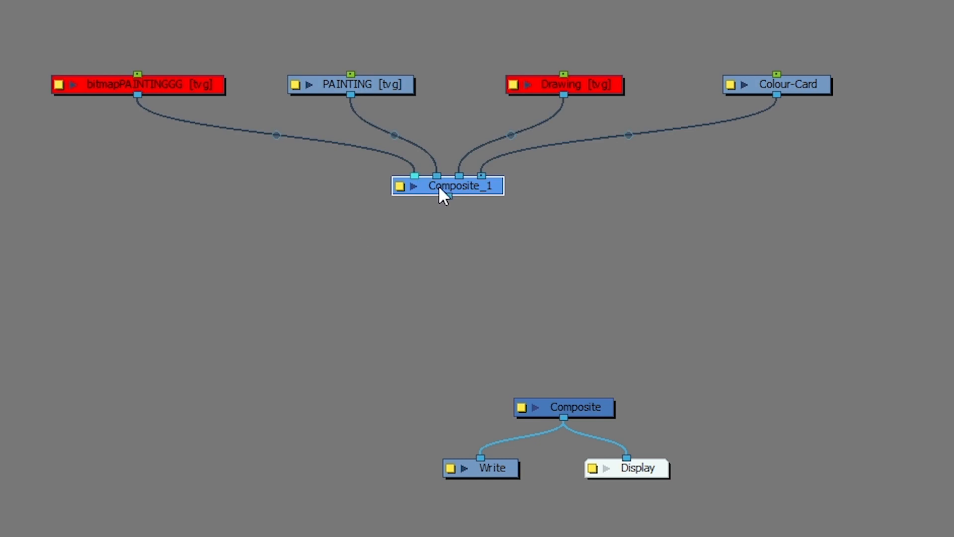
left_click(472, 187)
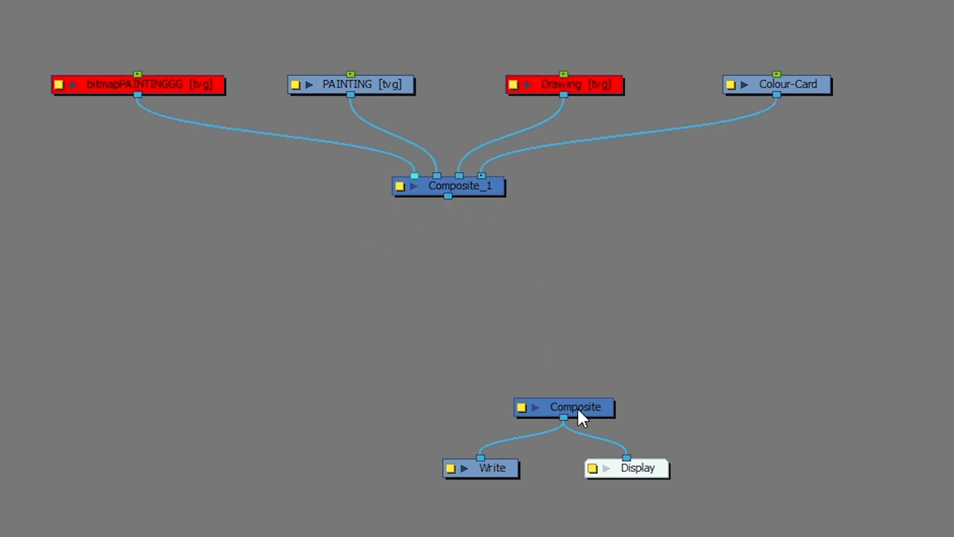
left_click_drag(491, 188, 470, 299)
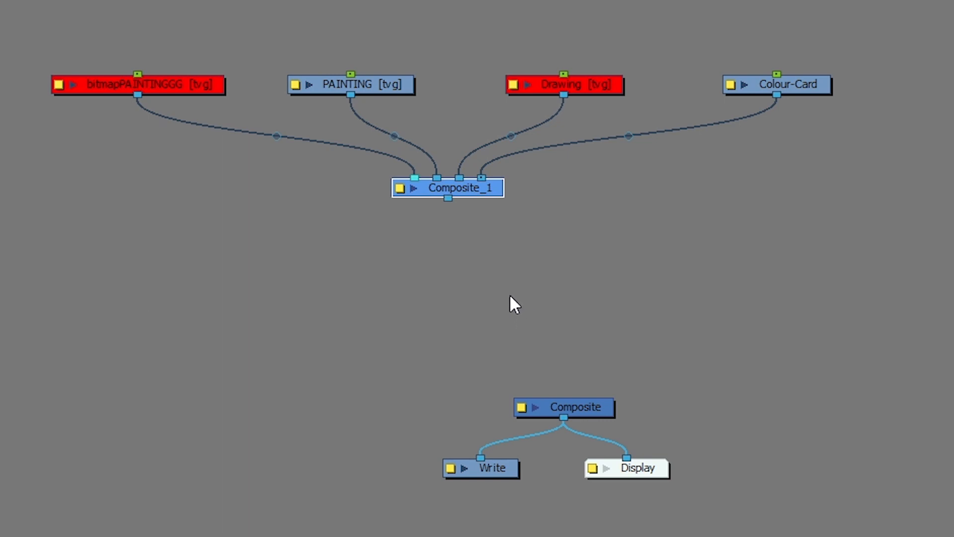
left_click(568, 400, "alt")
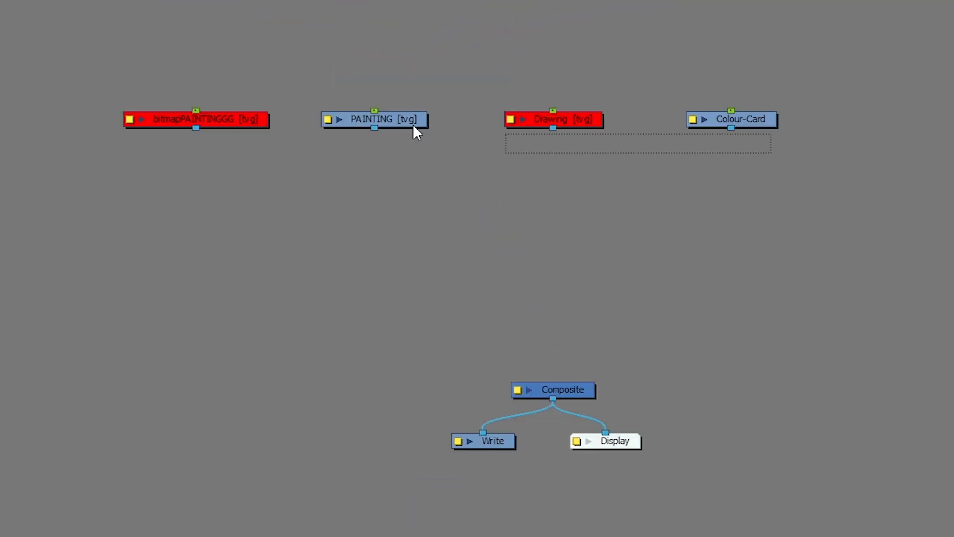
Try connecting all four upper nodes to the existing Composite at once, undo the connections, and clear the selection
left_click_drag(413, 126, 226, 127)
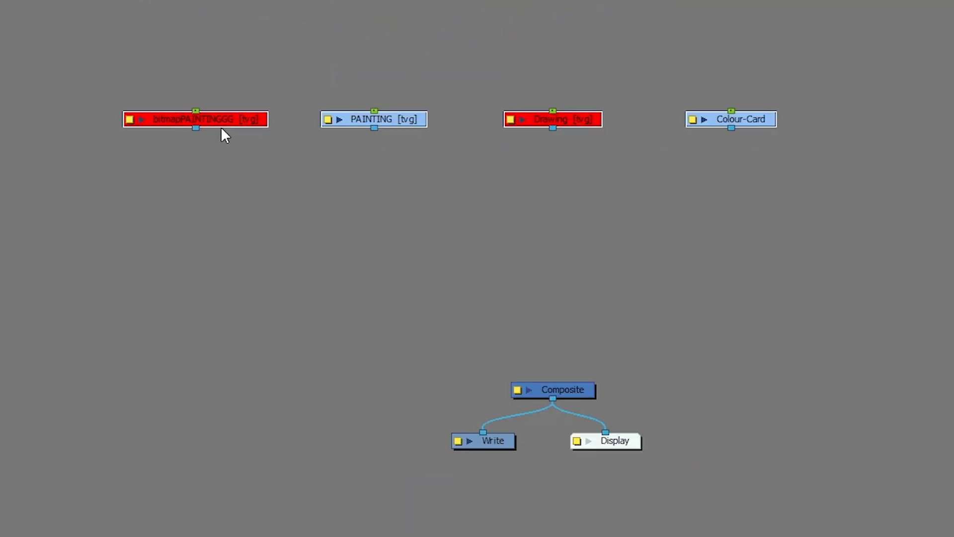
left_click(565, 388, "ctrl+shift")
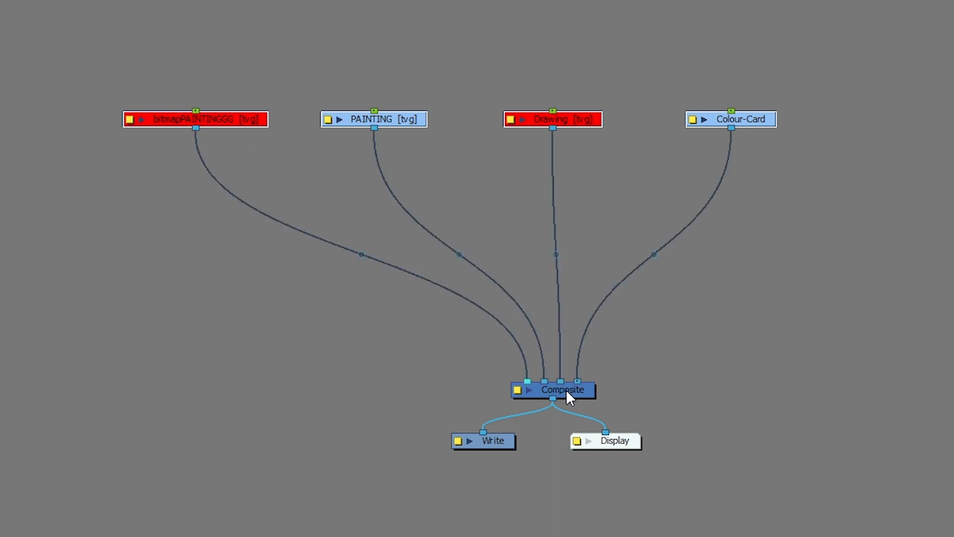
key("ctrl+z")
left_click(626, 202)
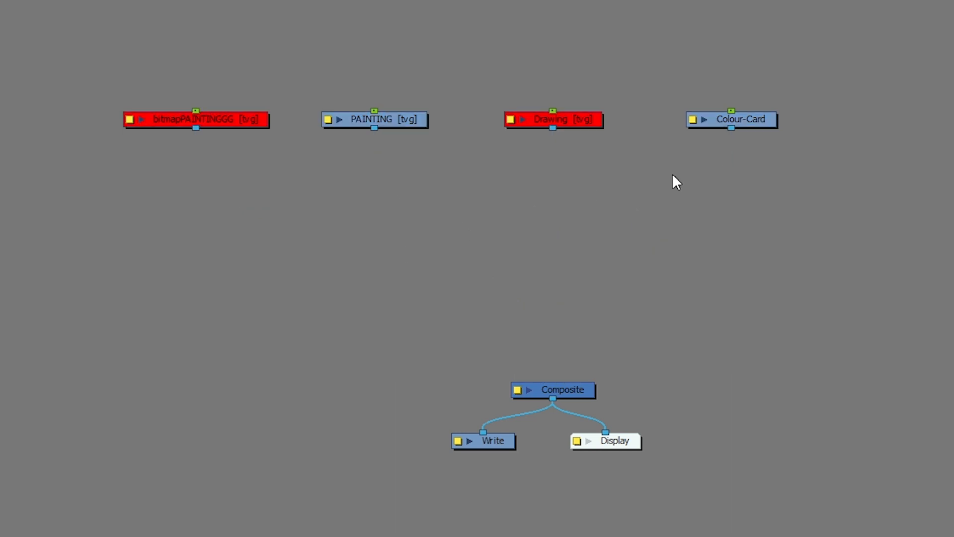
Feed the four upper nodes through a new Composite into the existing Composite, and delete the intermediate Composite node
left_click_drag(136, 92, 138, 94)
key("ctrl+shift+c")
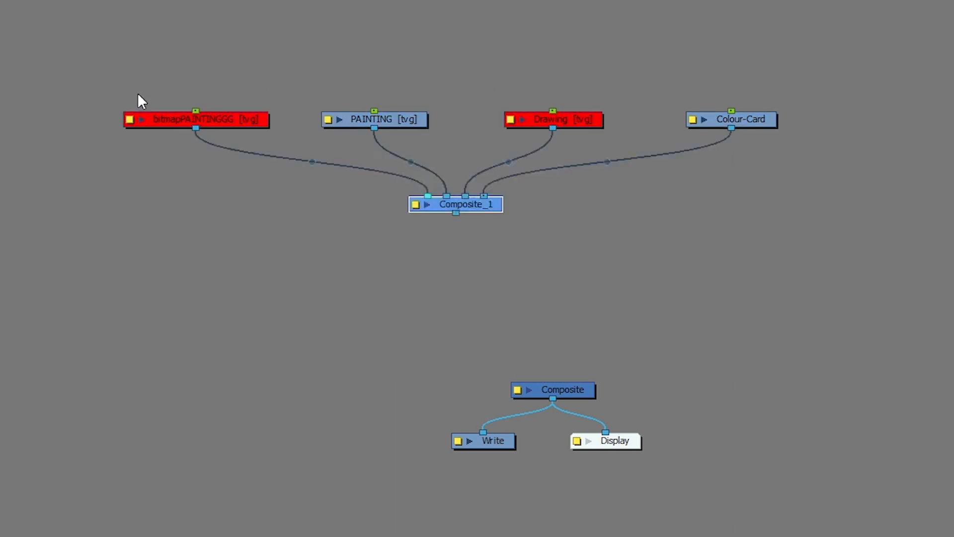
left_click_drag(455, 213, 567, 373)
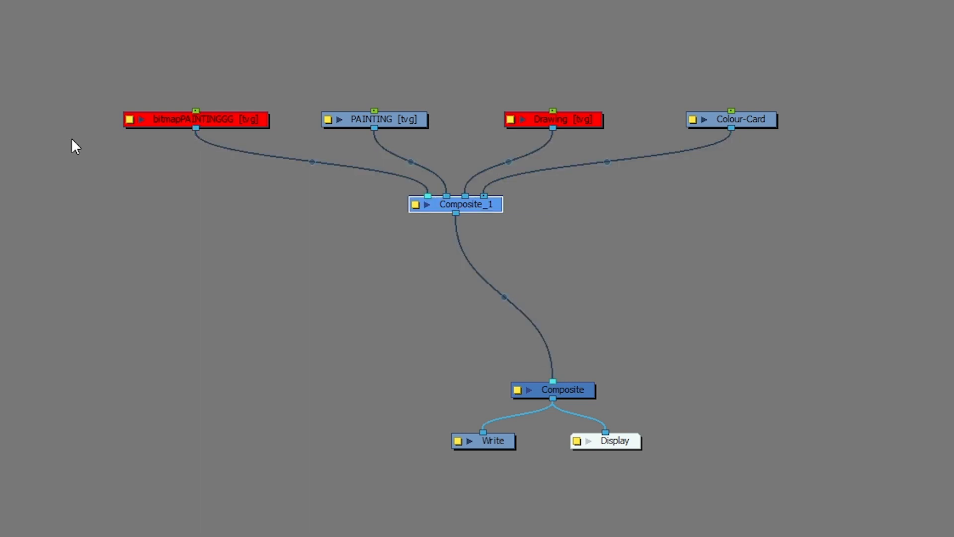
key("Delete")
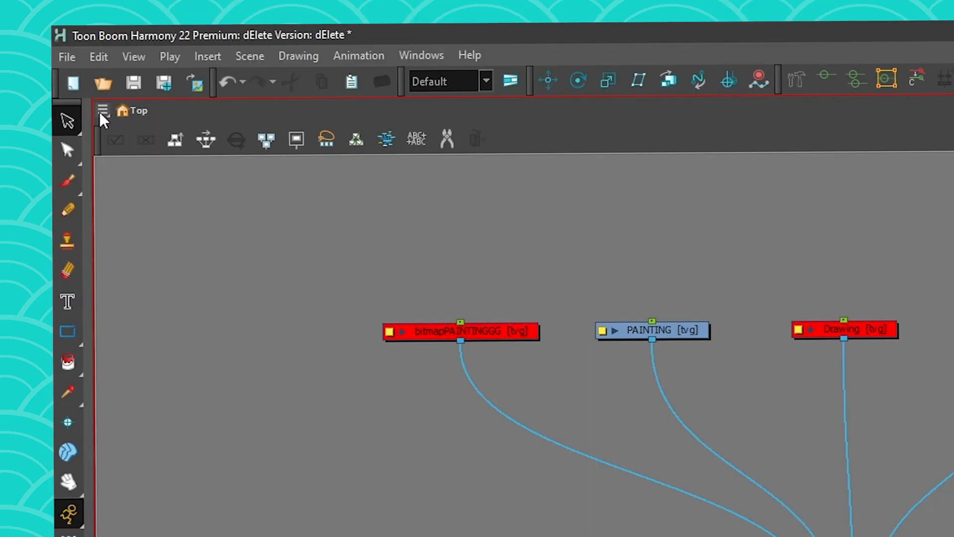
left_click(101, 111)
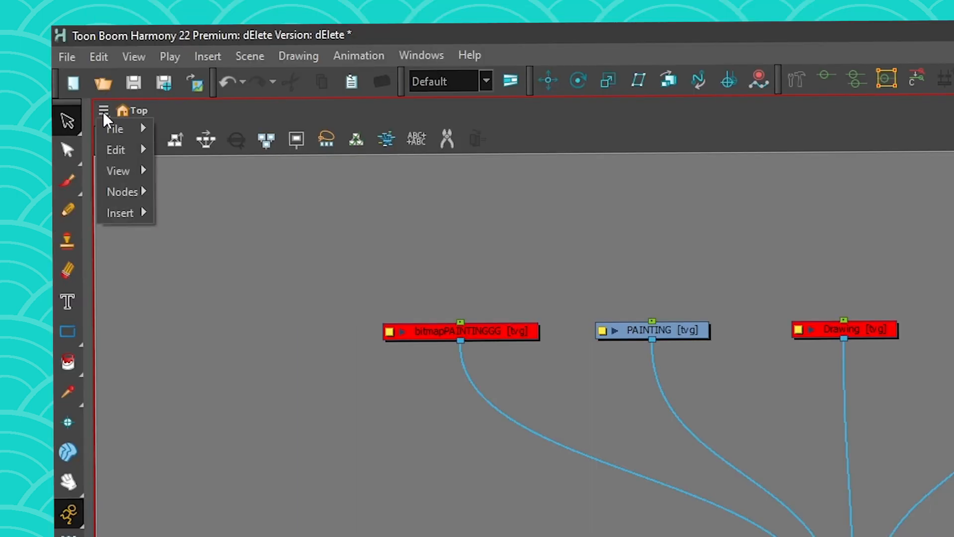
mouse_move(113, 151)
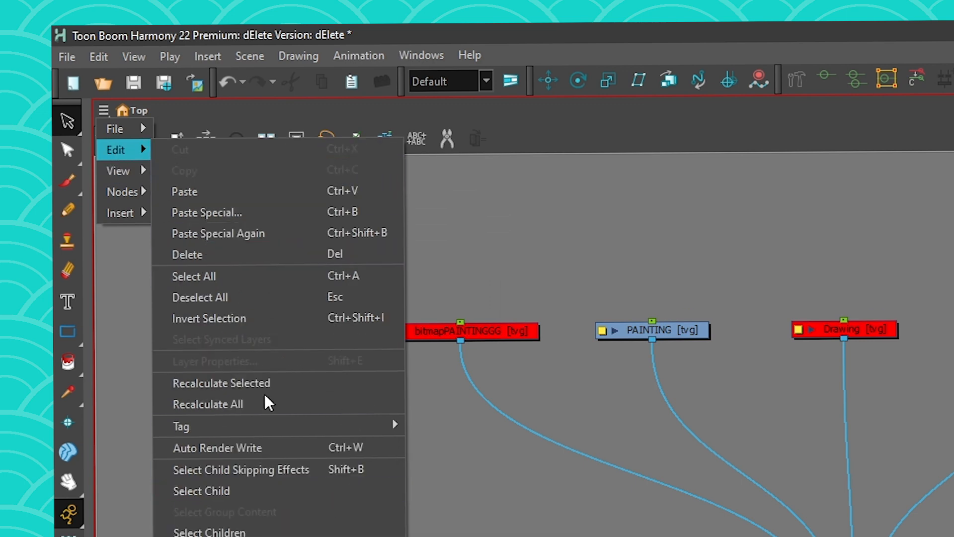
mouse_move(116, 219)
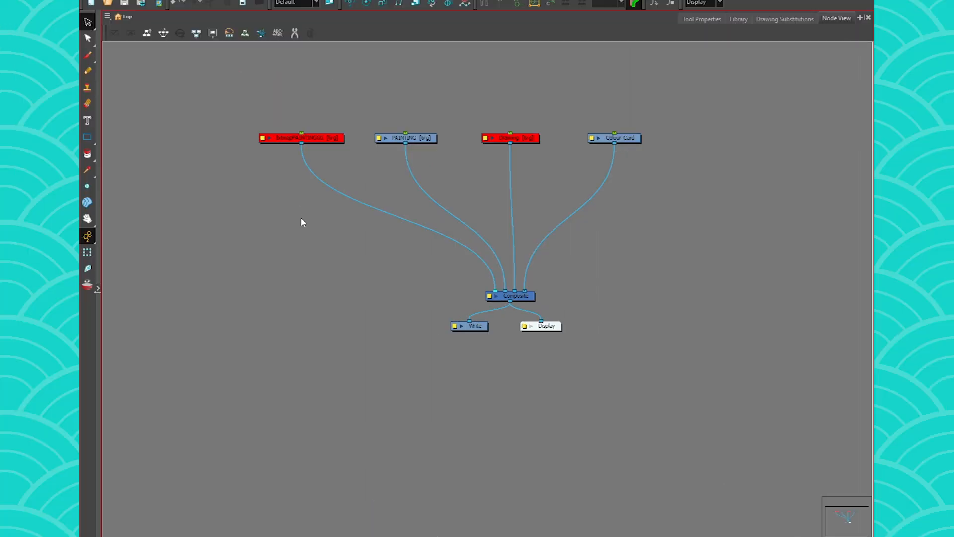
Search the node list for "glow" and add the Glow (Stylize) node to the Node View
key("Return")
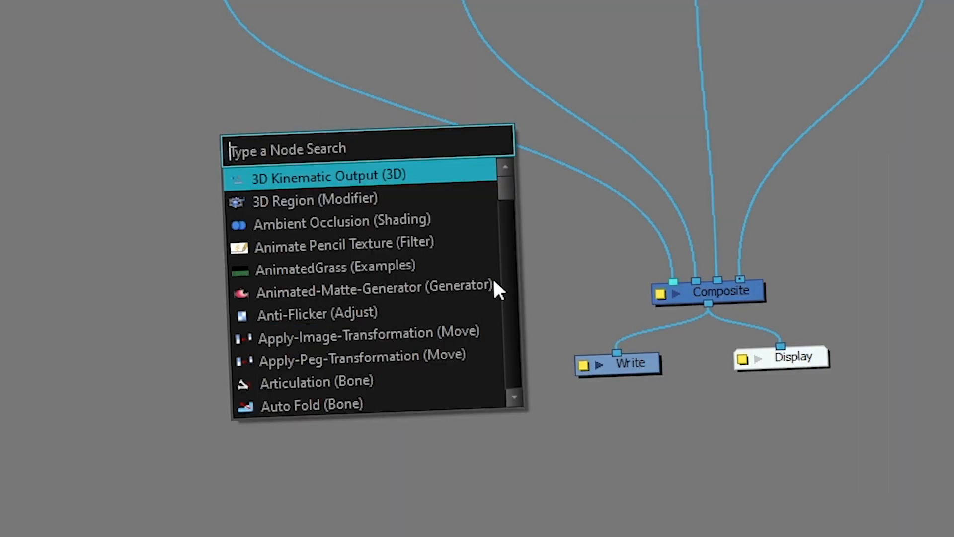
type("sdkhdkh")
key("BackSpace")
key("BackSpace")
key("BackSpace")
key("BackSpace")
key("BackSpace")
key("BackSpace")
key("BackSpace")
type("glow")
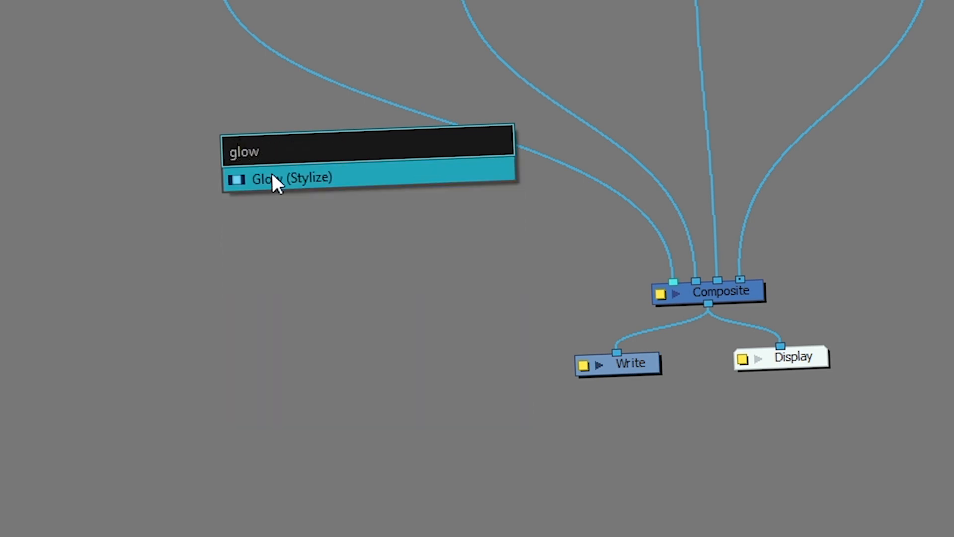
left_click(272, 175)
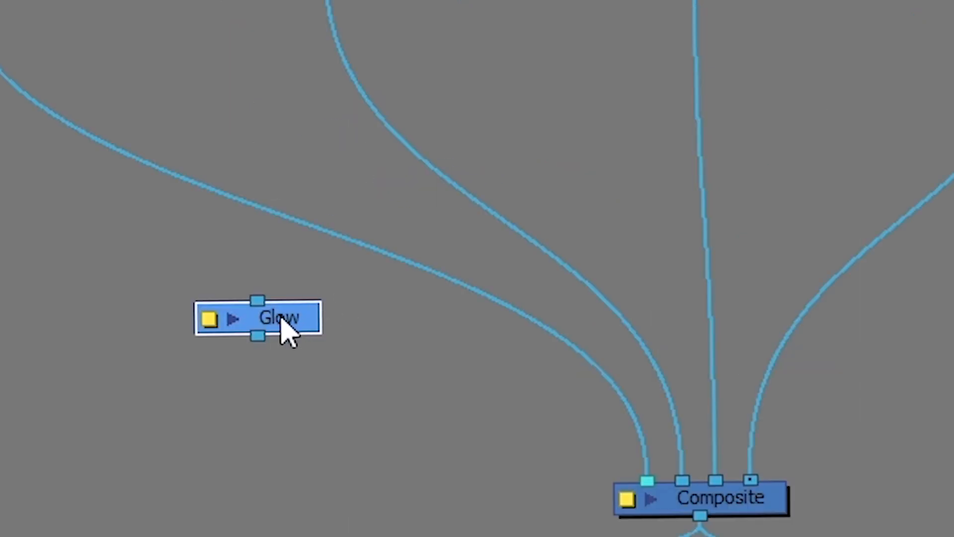
Try inserting the Glow node into the cable between Drawing and the Composite, pull it back out, and deselect it
mouse_move(287, 320)
left_mouse_down()
mouse_move(259, 215)
mouse_move(370, 143)
mouse_move(717, 125)
left_mouse_up()
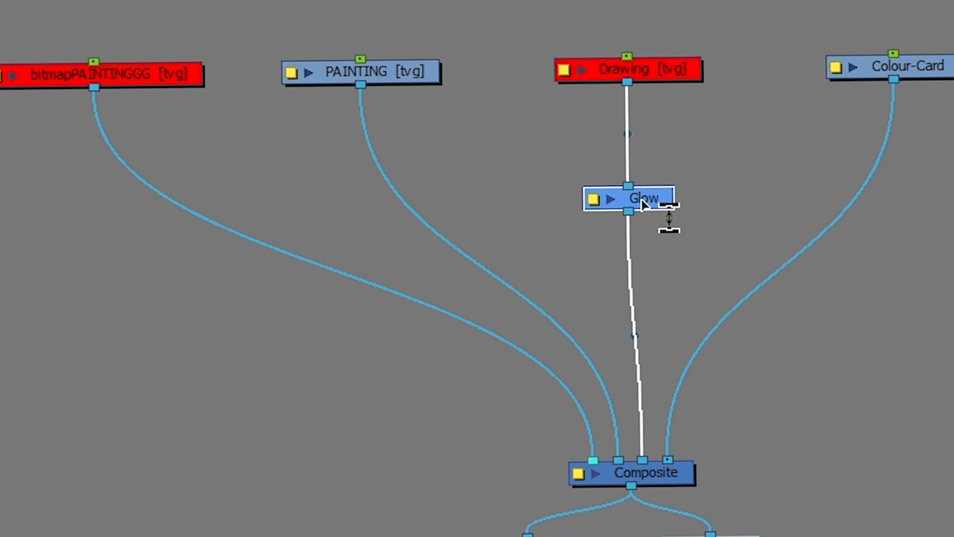
mouse_move(642, 204)
left_mouse_down()
mouse_move(834, 247)
mouse_move(654, 208)
mouse_move(416, 207)
mouse_move(284, 260)
mouse_move(191, 396)
left_mouse_up()
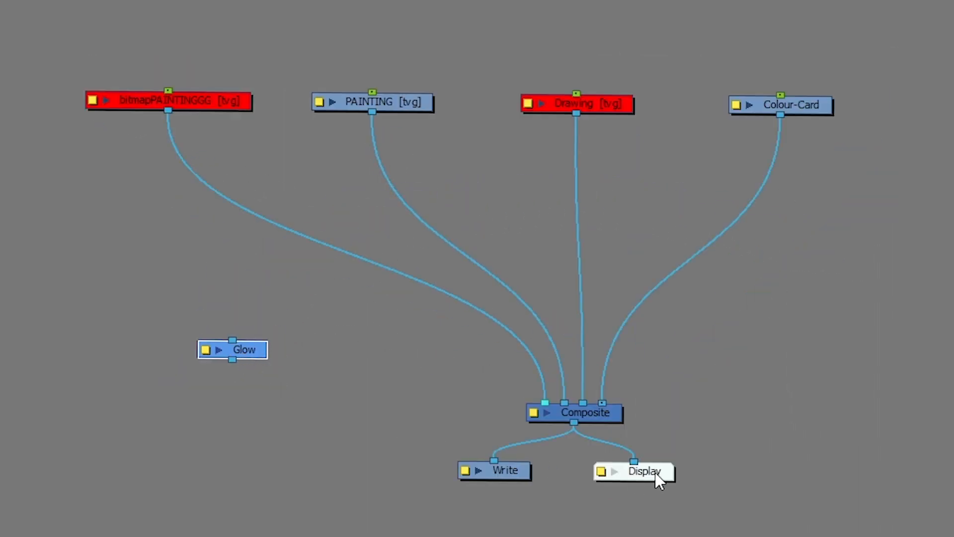
left_click(353, 450)
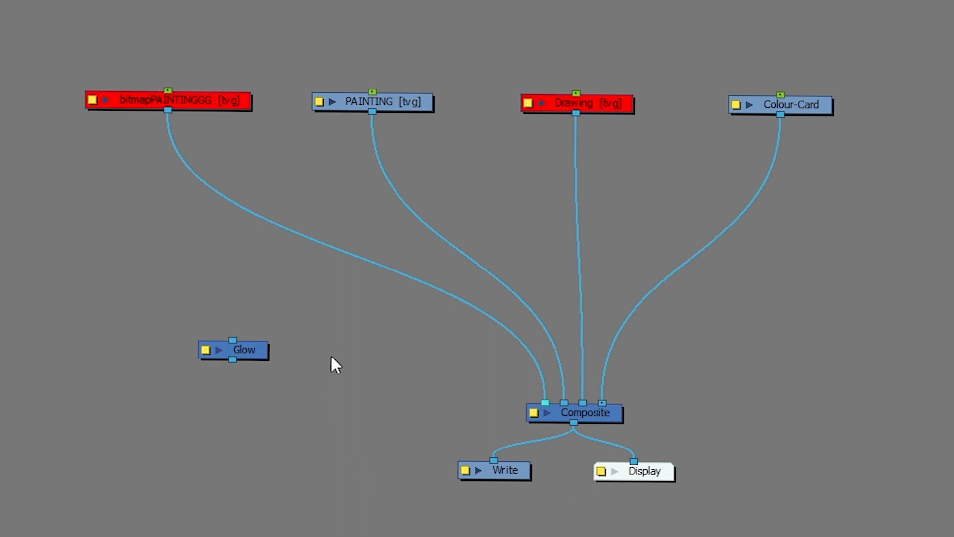
Add a second Display node connected to bitmapPAINTINGGG, and insert the Glow node between PAINTING and the Composite
key("ctrl+y")
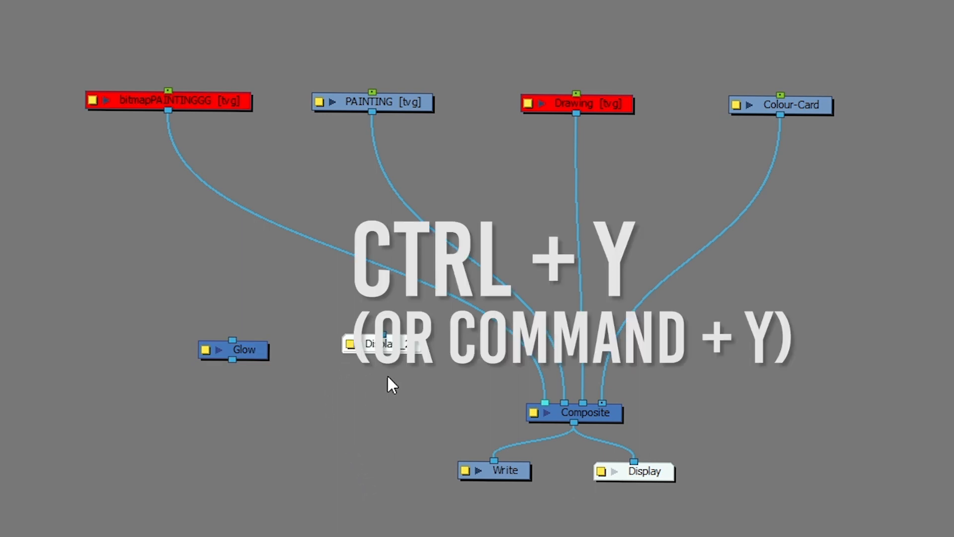
mouse_move(398, 356)
left_mouse_down()
mouse_move(144, 191)
mouse_move(273, 207)
mouse_move(840, 204)
mouse_move(609, 184)
mouse_move(138, 181)
mouse_move(544, 194)
mouse_move(461, 191)
mouse_move(247, 387)
left_mouse_up()
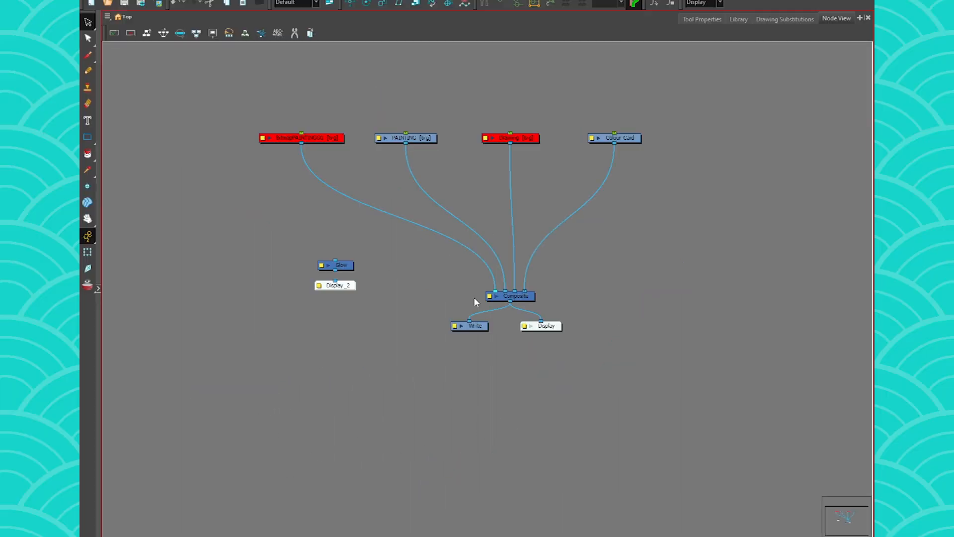
mouse_move(339, 284)
left_mouse_down()
mouse_move(282, 269)
mouse_move(301, 144)
left_mouse_up()
left_click_drag(335, 264, 432, 198)
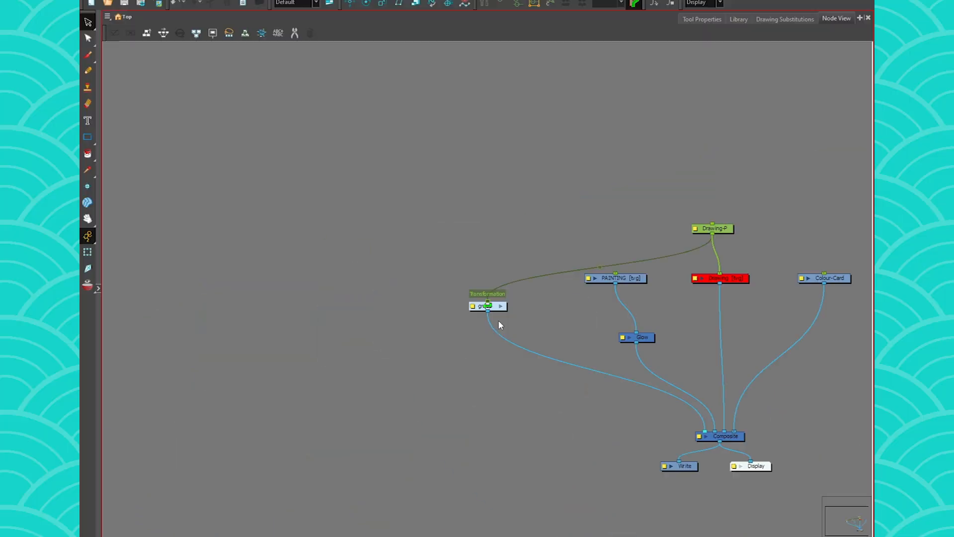
Trace the connection through the group from its Transformation input to the bitmapPAINTINGGG Image output and back out of the group
key("ctrl+e")
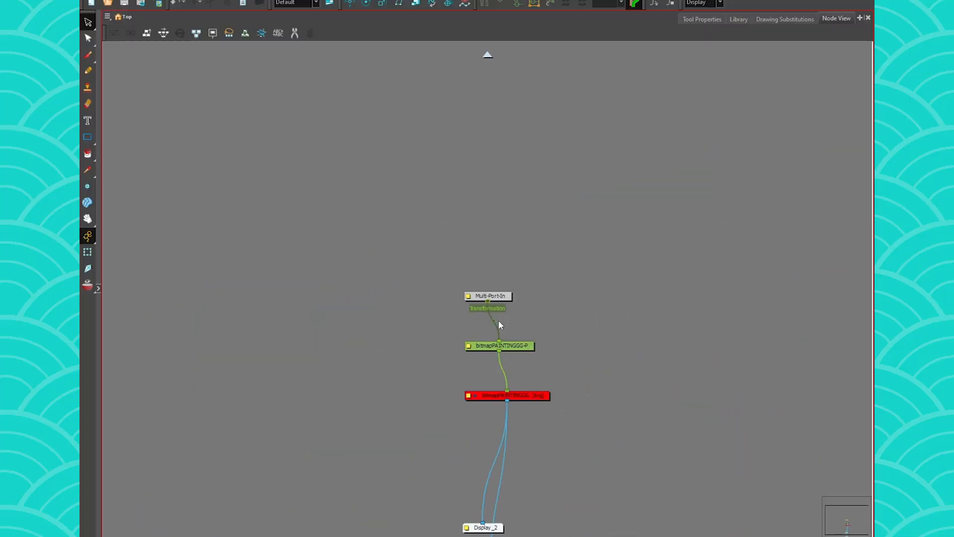
scroll(498, 320, "down", 1)
scroll(498, 320, "down", 2)
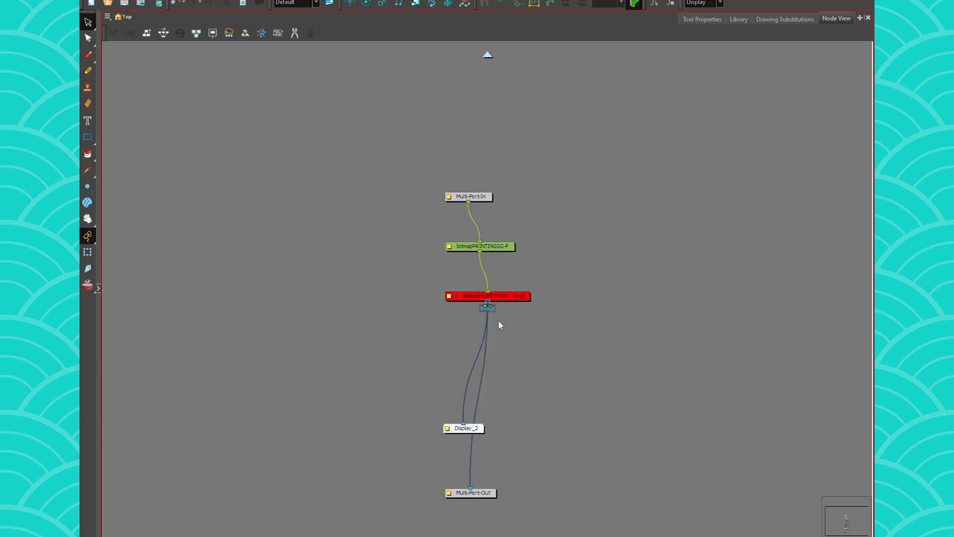
scroll(500, 323, "up", 3)
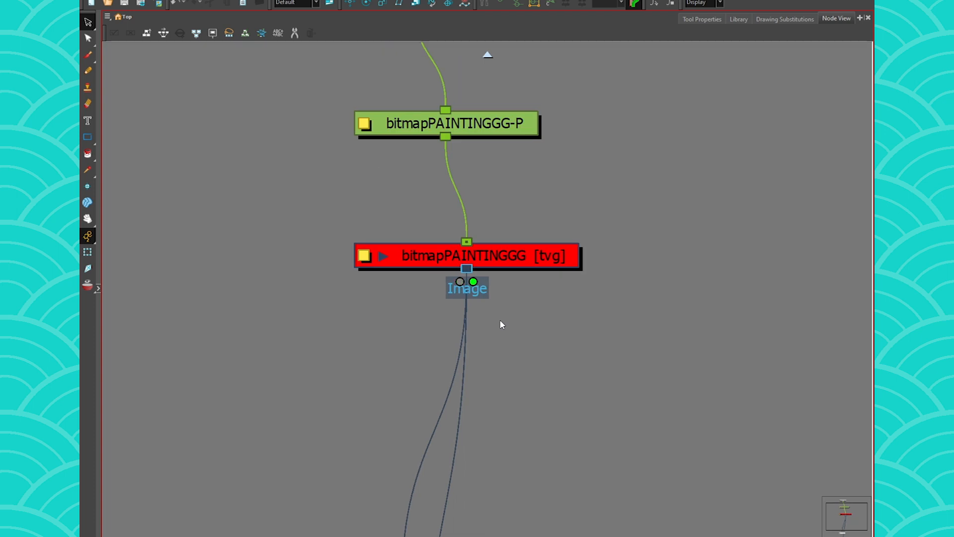
scroll(500, 323, "down", 5)
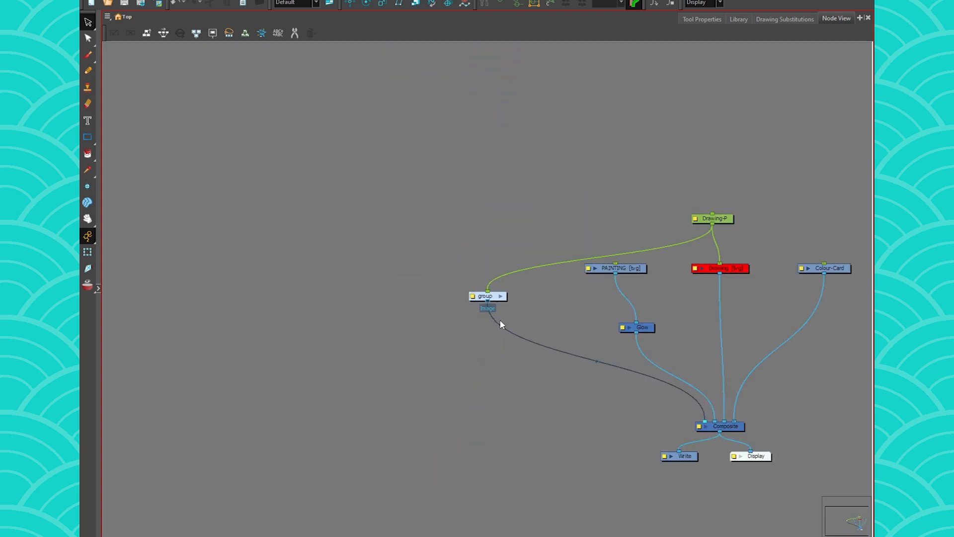
Trace the cables port by port between the Composite's Image inputs and the nodes above it, including Colour-Card
scroll(501, 322, "up", 8)
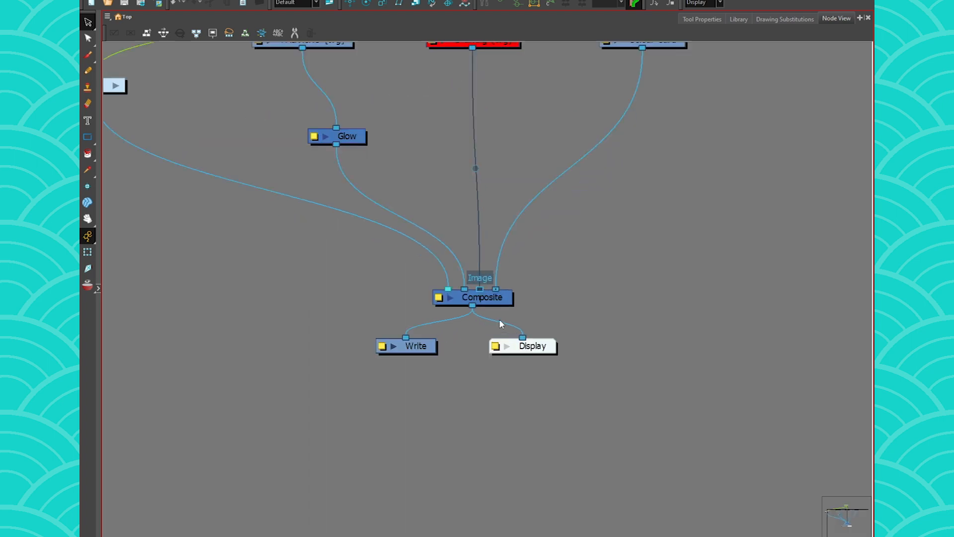
key("Right")
key("Up")
key("Down")
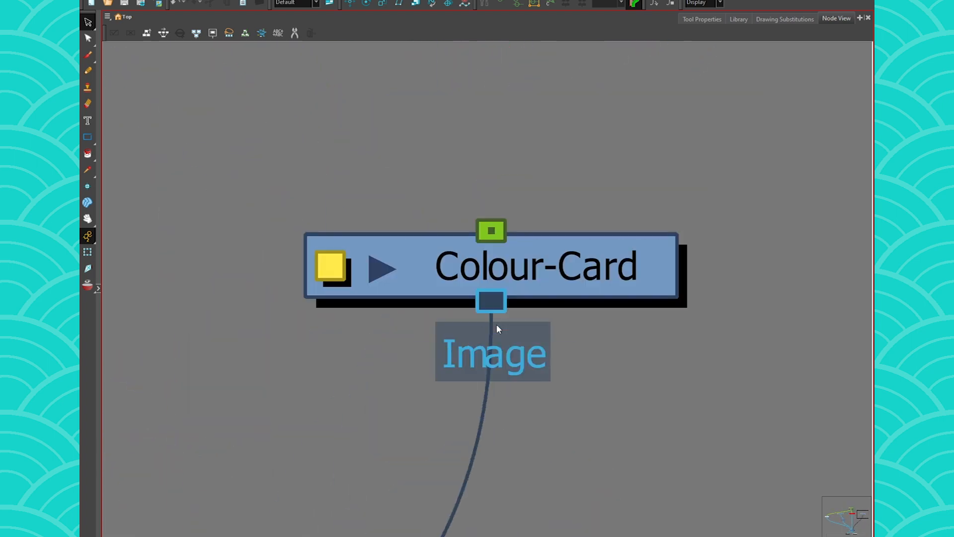
key("Up")
key("Down")
key("Left")
key("Up")
key("Down")
key("Up")
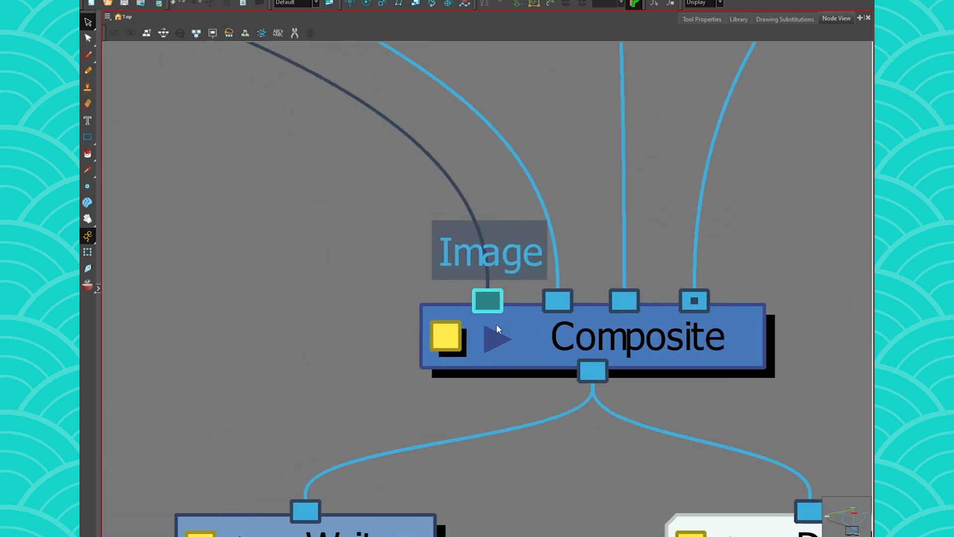